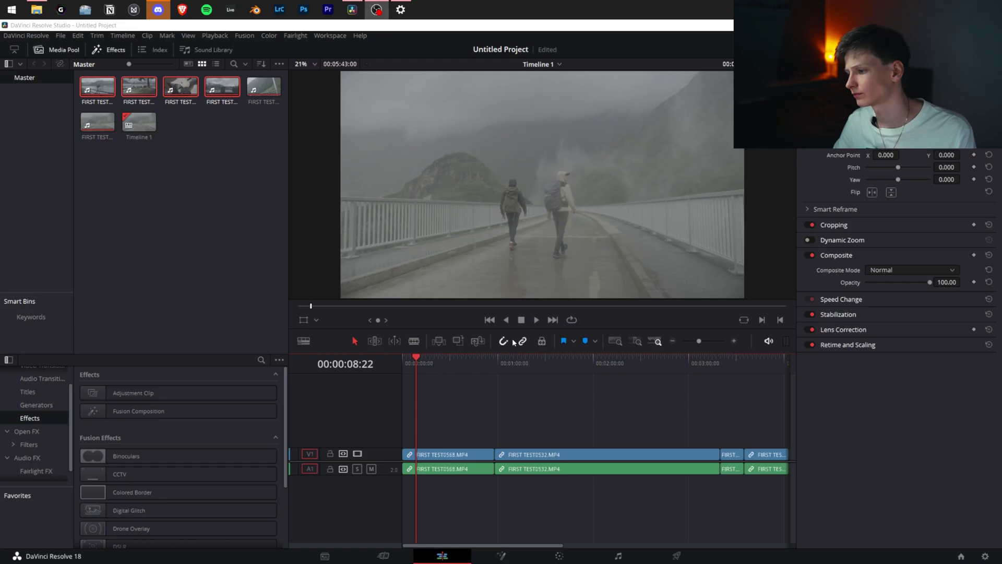
# Zoom the timeline, move the playhead to the later bridge shot, and grade it on the Color page.
pyautogui.scroll(-2, 477, 393)
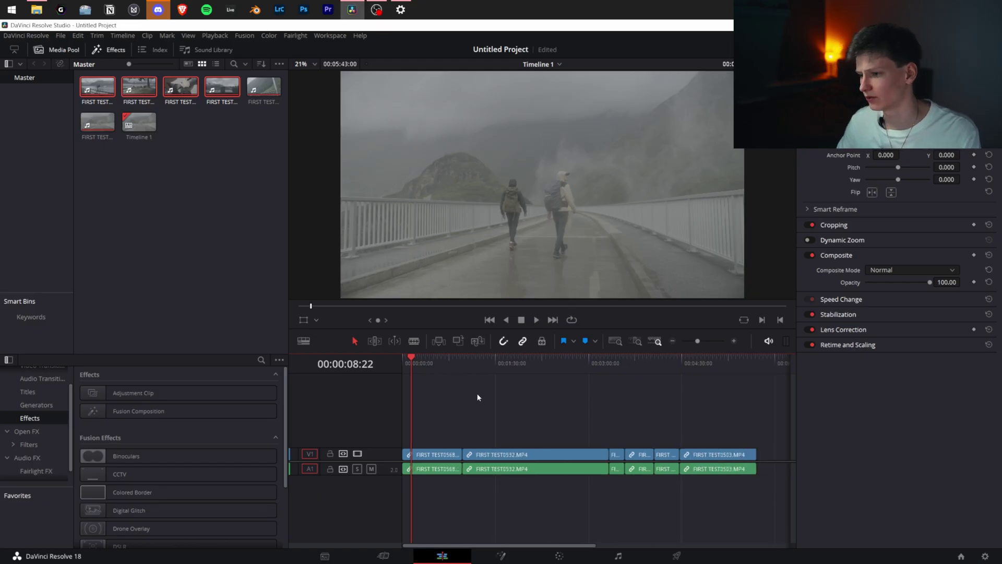
pyautogui.scroll(-1, 477, 393)
pyautogui.scroll(-1, 553, 156)
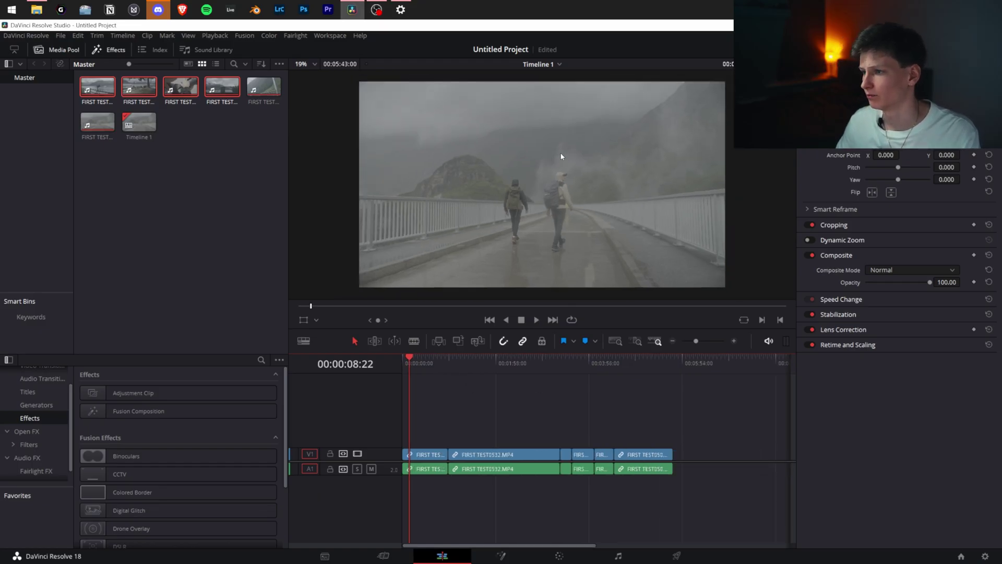
pyautogui.scroll(1, 561, 156)
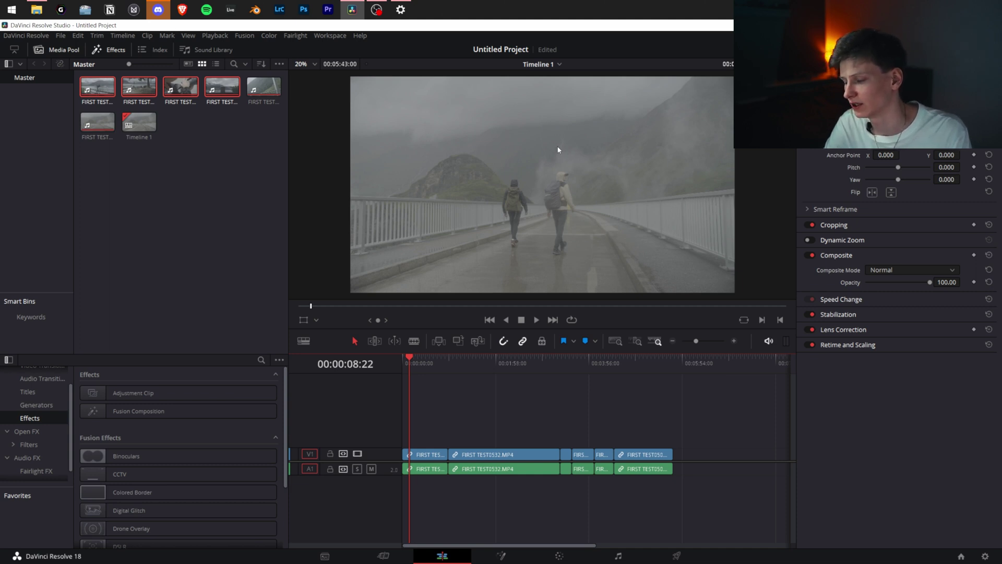
pyautogui.moveTo(491, 362); pyautogui.dragTo(515, 363)
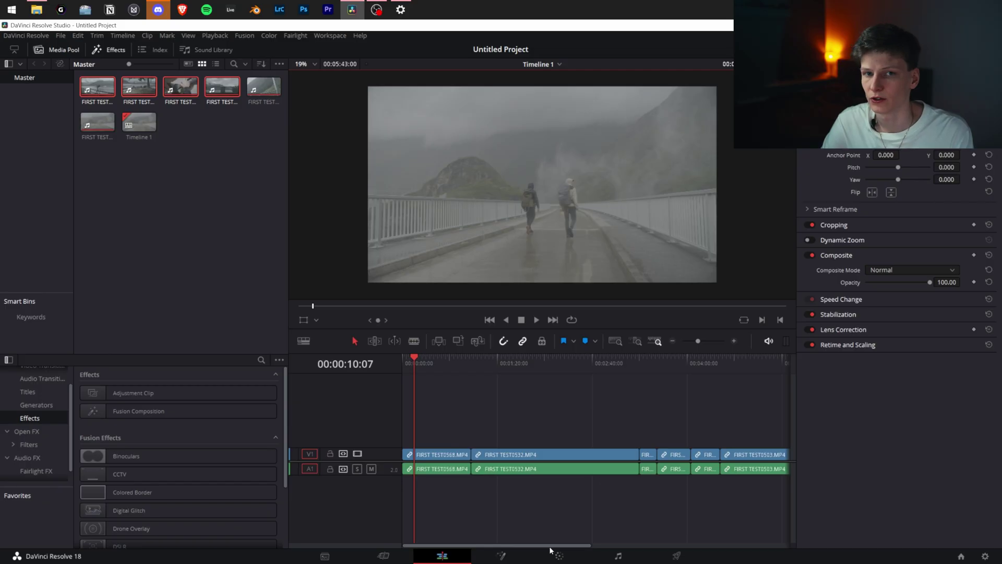
pyautogui.click(557, 554)
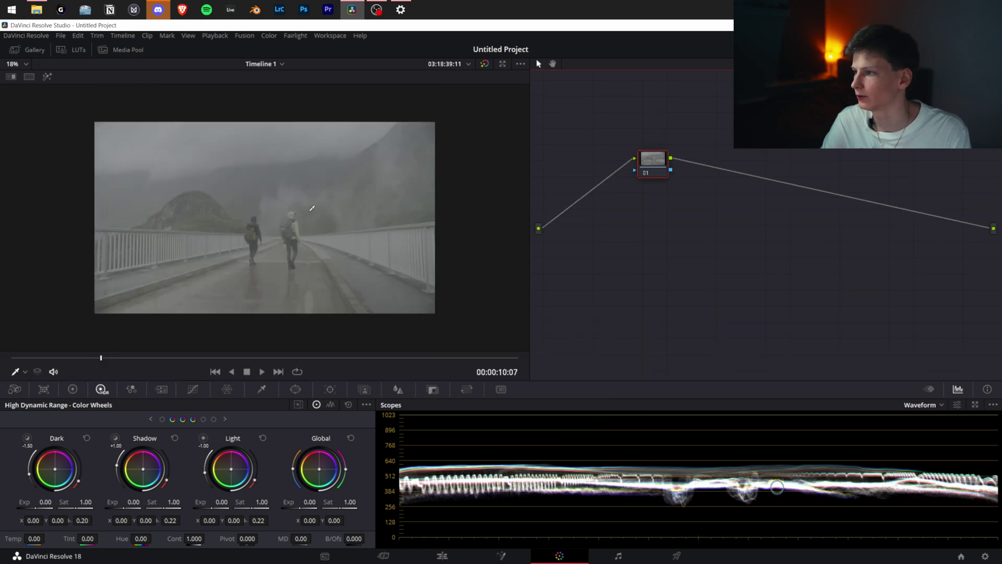
# Choose DaVinci WG/Intermediate as the Timeline color space in Project Settings' Color Management.
pyautogui.scroll(3, 312, 209)
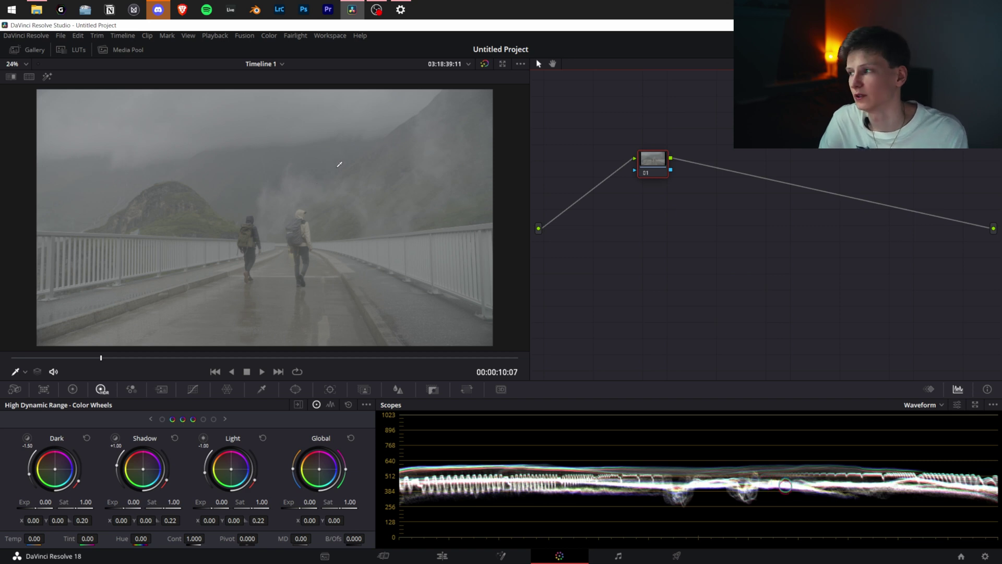
pyautogui.click(61, 36)
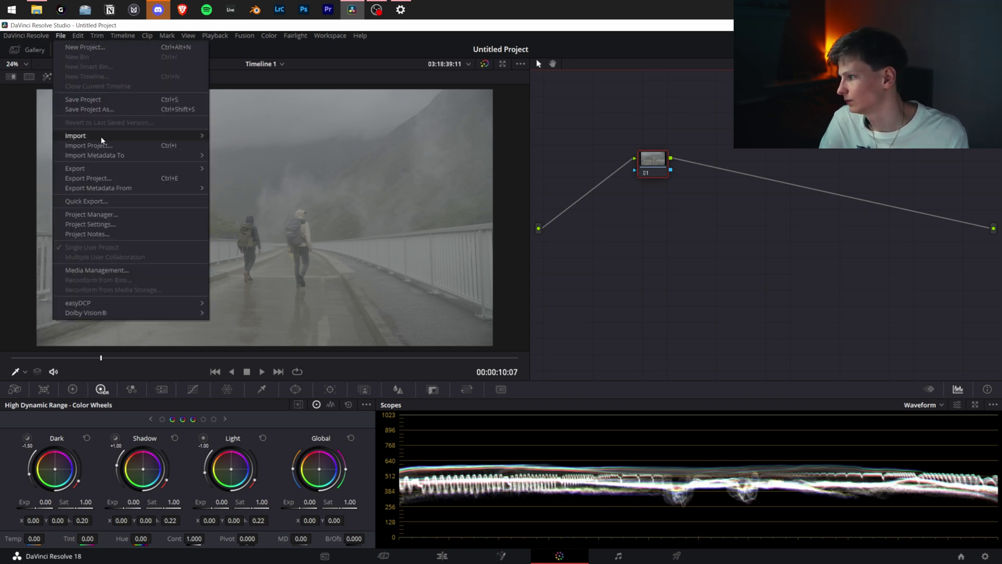
pyautogui.click(102, 224)
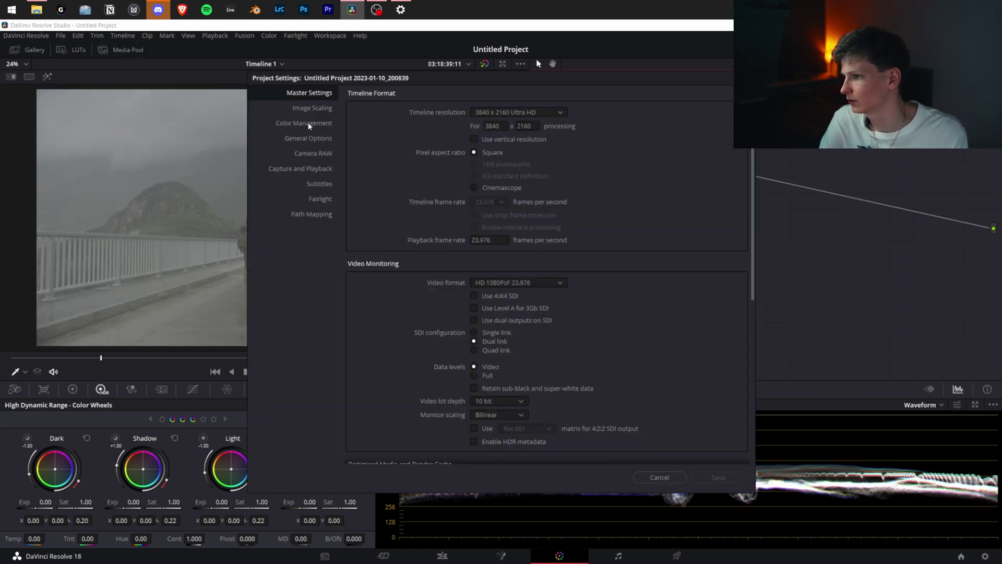
pyautogui.click(308, 124)
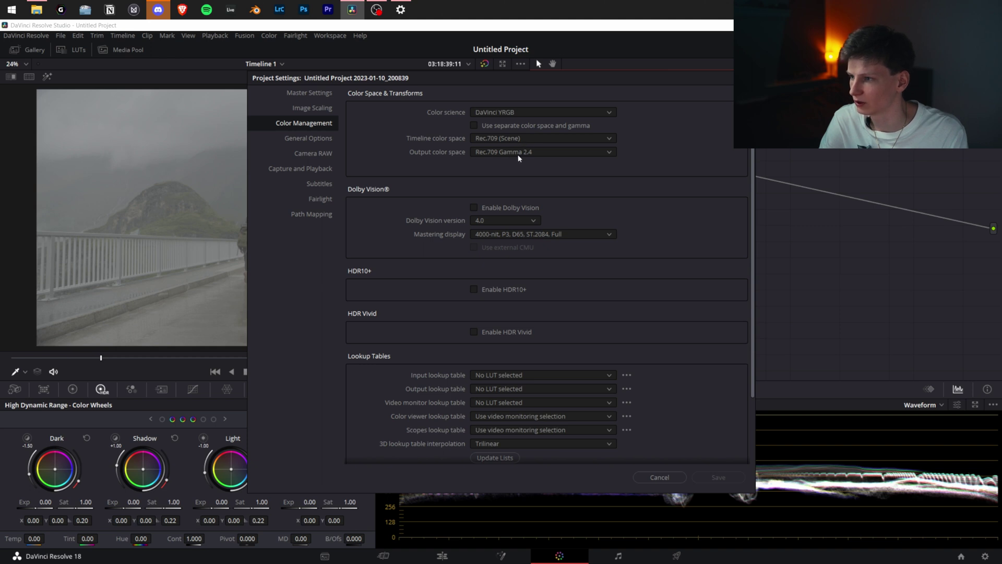
pyautogui.click(522, 138)
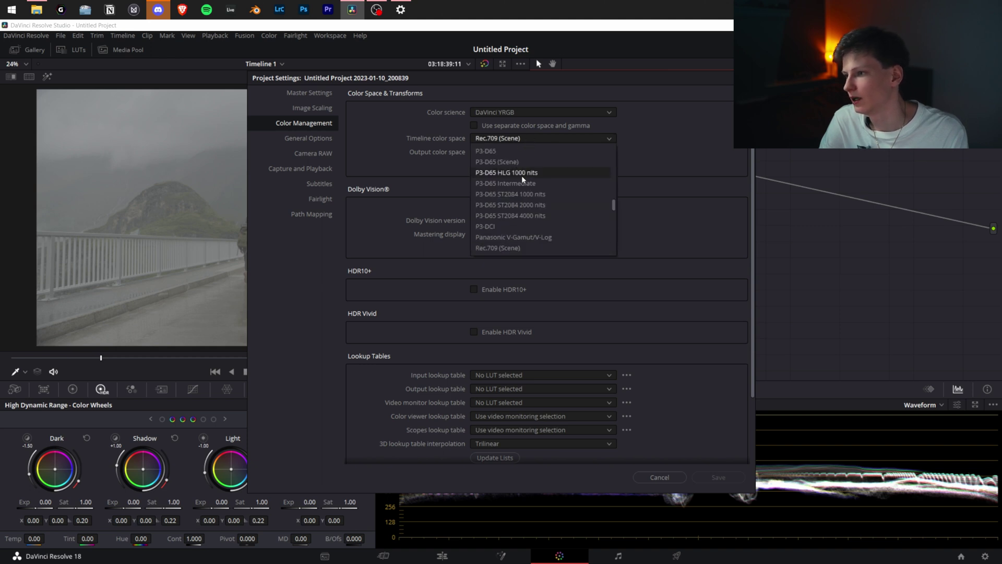
pyautogui.scroll(12, 520, 204)
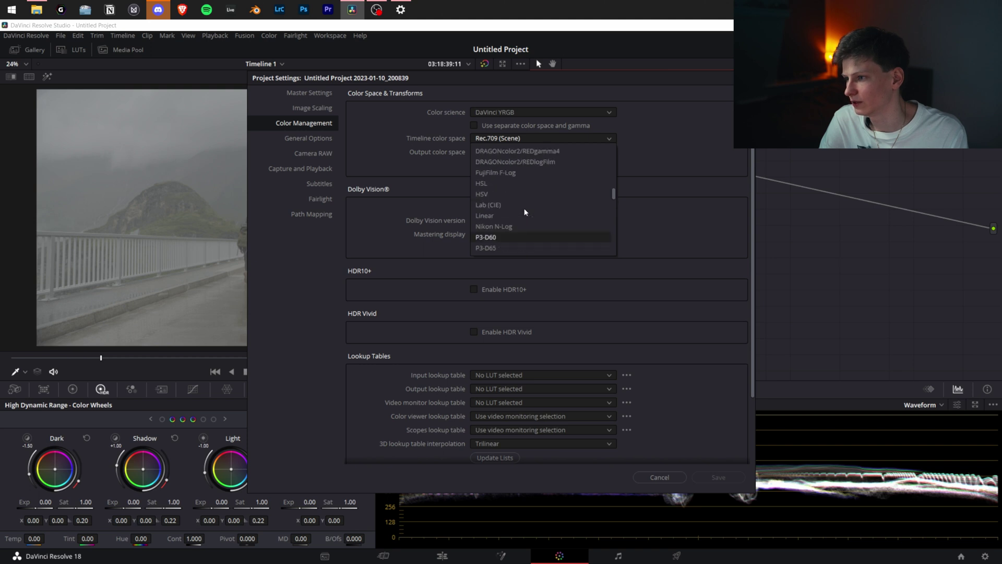
pyautogui.scroll(-6, 519, 208)
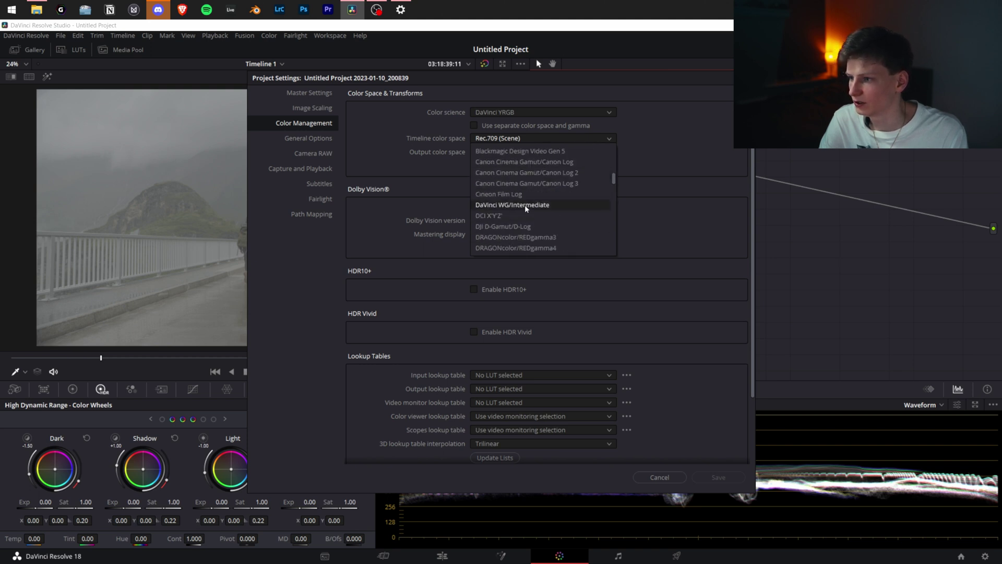
pyautogui.click(524, 204)
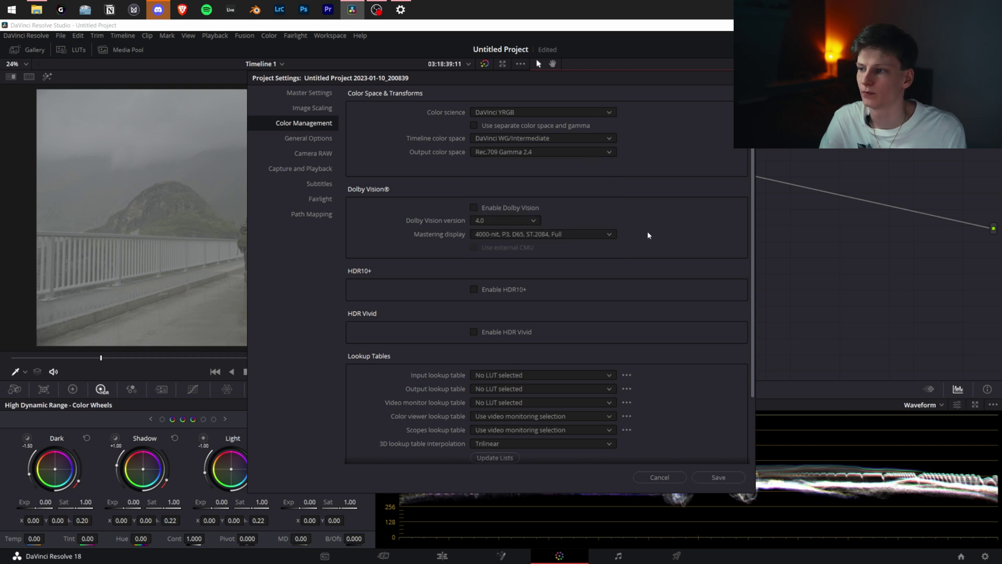
# Save the project colour settings and return to the clip's node graph.
pyautogui.click(707, 480)
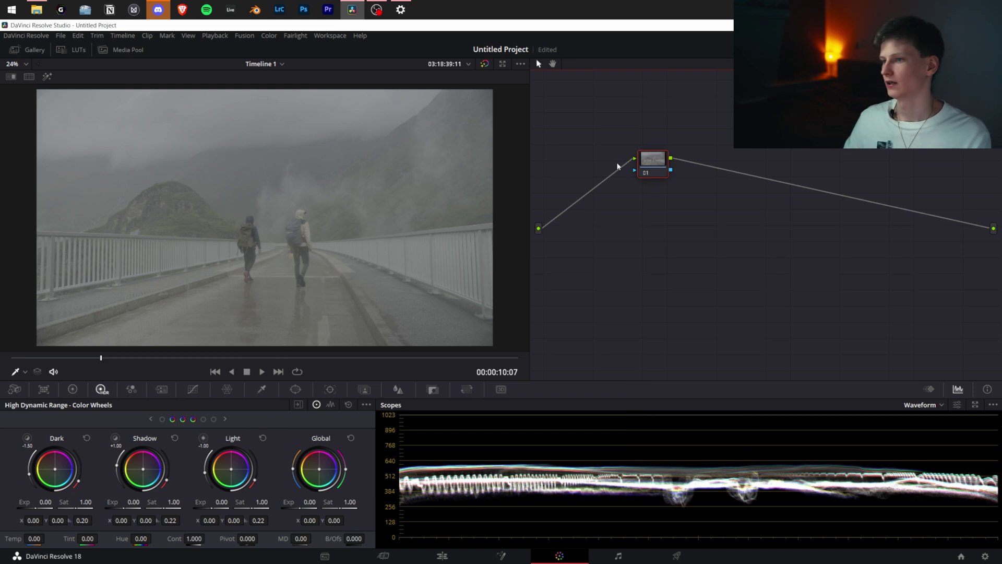
pyautogui.rightClick(655, 158)
pyautogui.click(664, 175)
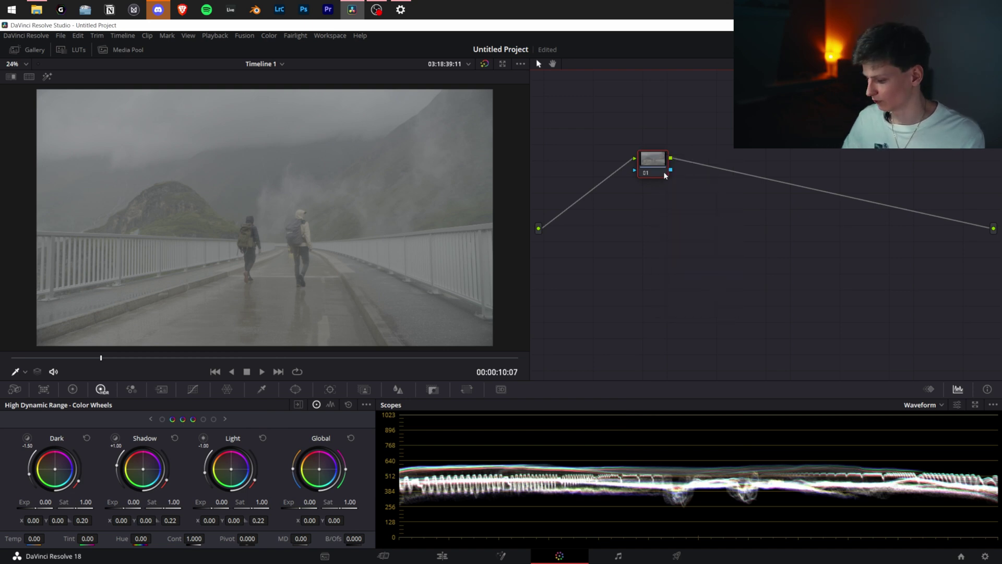
pyautogui.rightClick(708, 230)
pyautogui.moveTo(722, 215)
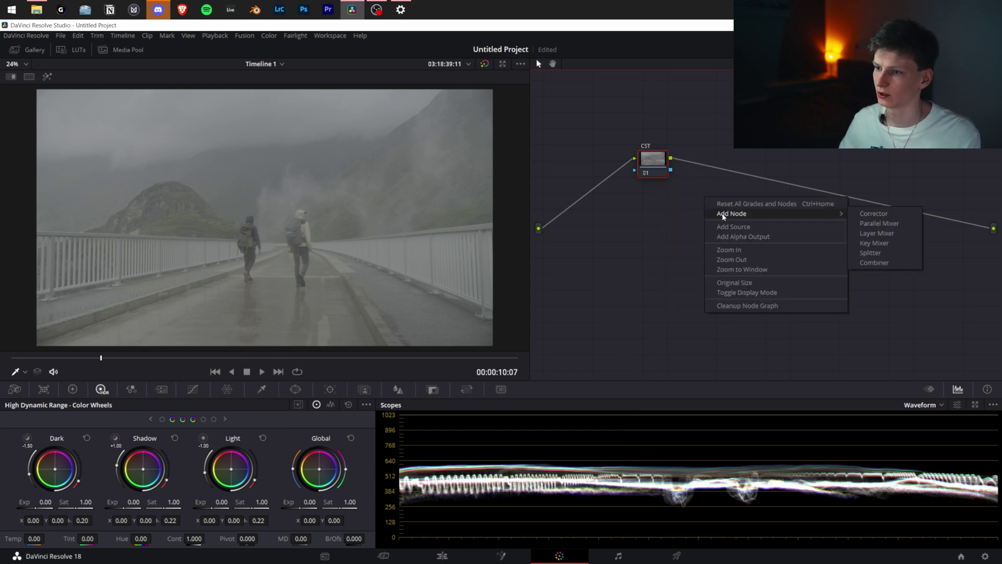
pyautogui.click(674, 195)
# Add a serial node after the CST node and label it EX.
pyautogui.rightClick(656, 163)
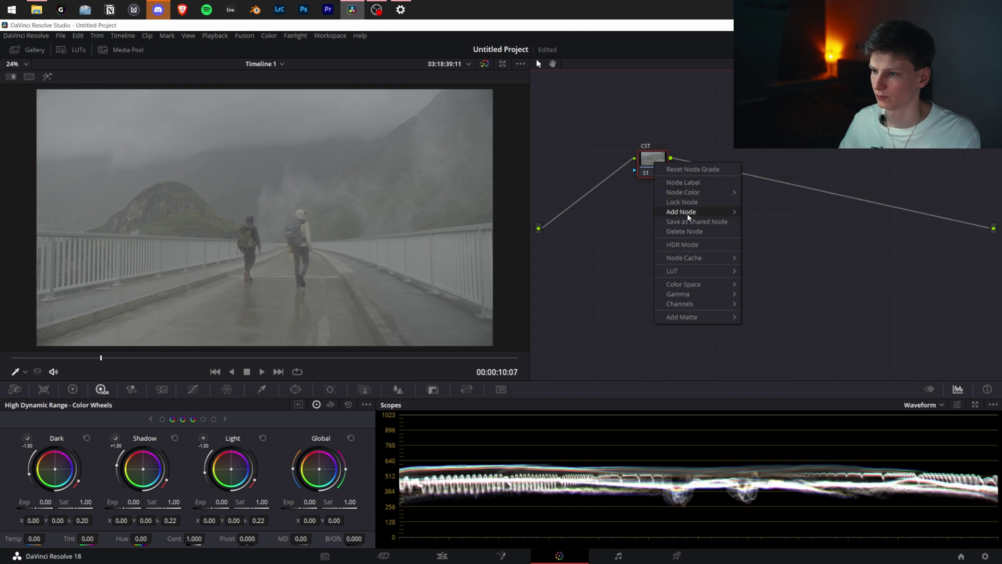
pyautogui.moveTo(687, 212)
pyautogui.click(767, 211)
pyautogui.rightClick(699, 157)
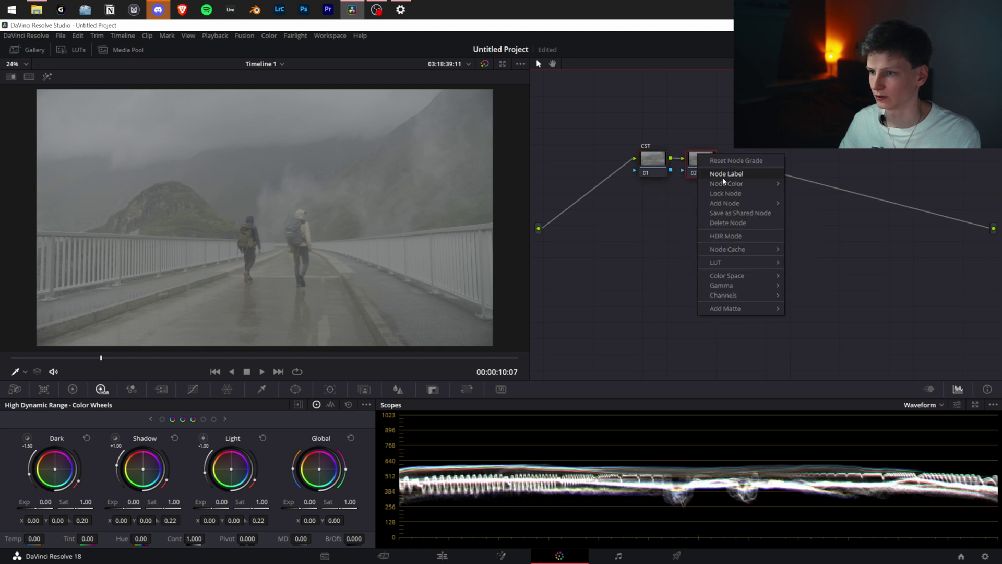
pyautogui.click(723, 174)
pyautogui.write('EX')
pyautogui.press('Return')
# Add a serial node after EX and label it WB.
pyautogui.rightClick(711, 175)
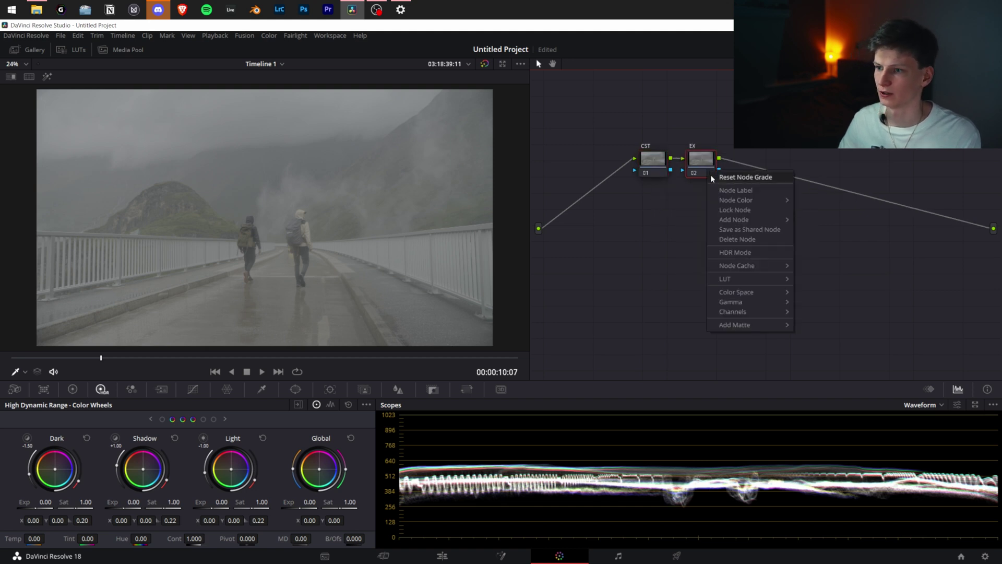
pyautogui.moveTo(740, 220)
pyautogui.click(814, 220)
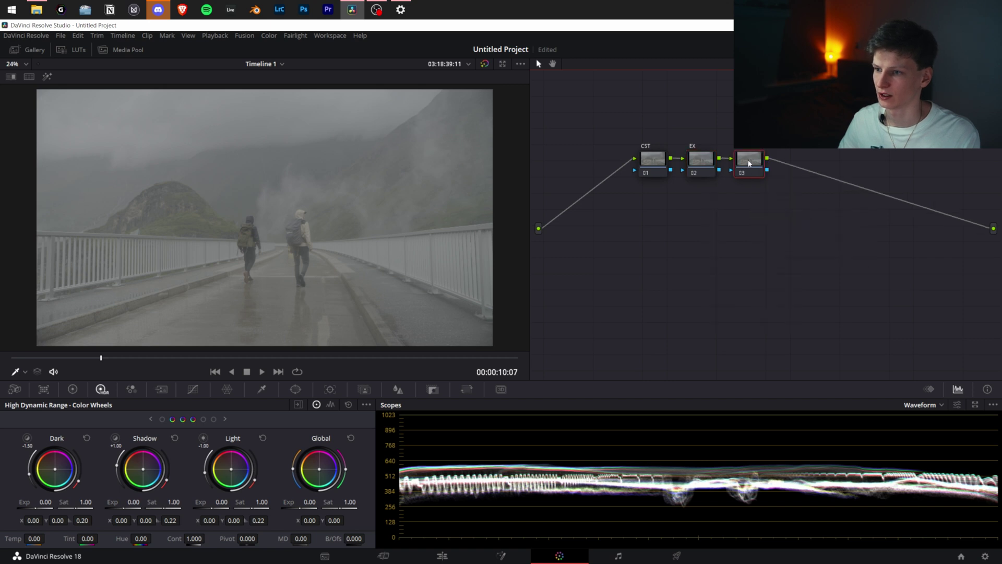
pyautogui.rightClick(749, 163)
pyautogui.click(763, 166)
pyautogui.write('WB')
pyautogui.press('Return')
# Add a serial node after WB and label it SAT.
pyautogui.rightClick(753, 158)
pyautogui.moveTo(779, 208)
pyautogui.click(871, 205)
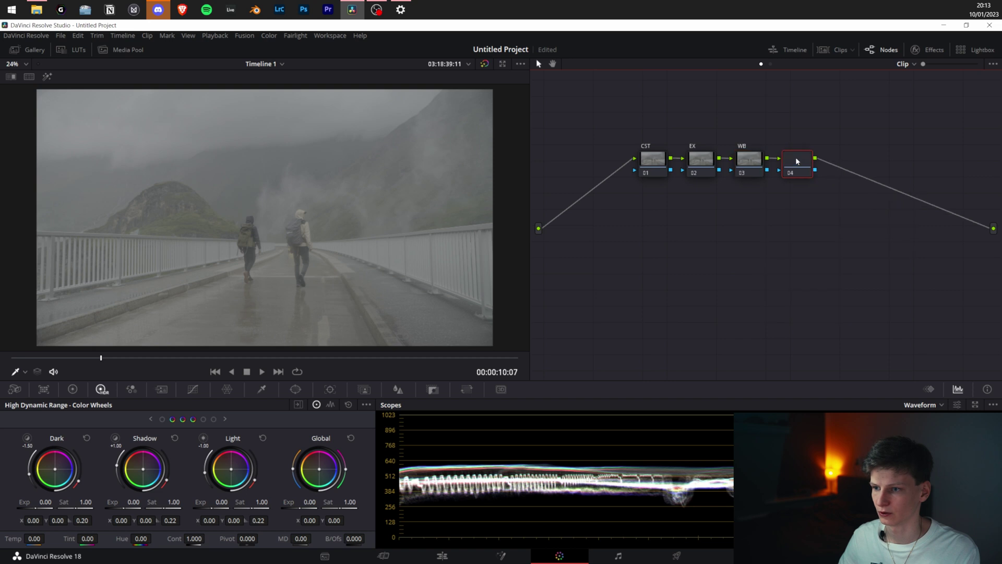
pyautogui.rightClick(798, 159)
pyautogui.click(812, 180)
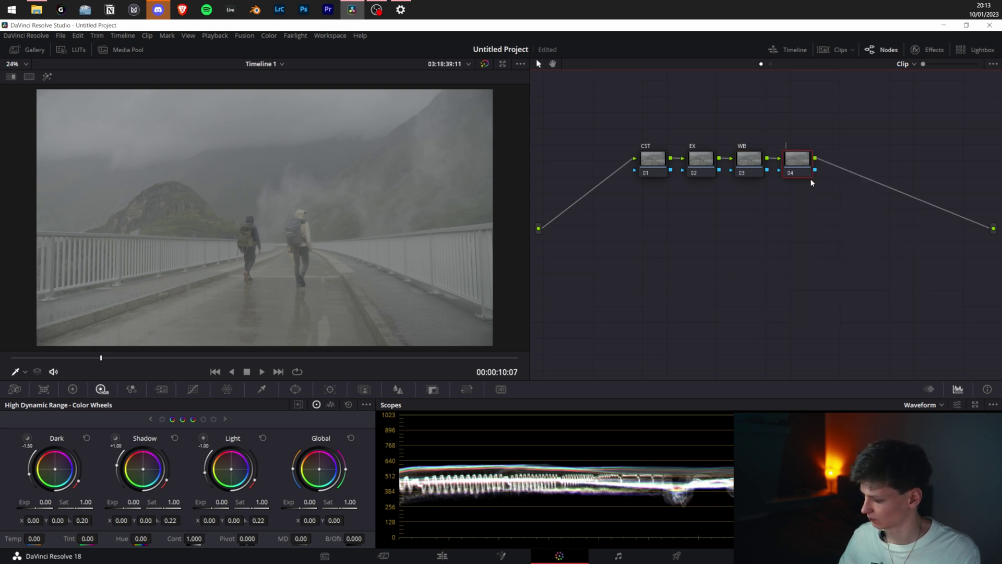
pyautogui.write('SAT')
pyautogui.press('Return')
# Add node 05 labelled CST with Alt+S, then add node 06 for the LUT label.
pyautogui.hotkey('alt', 's')
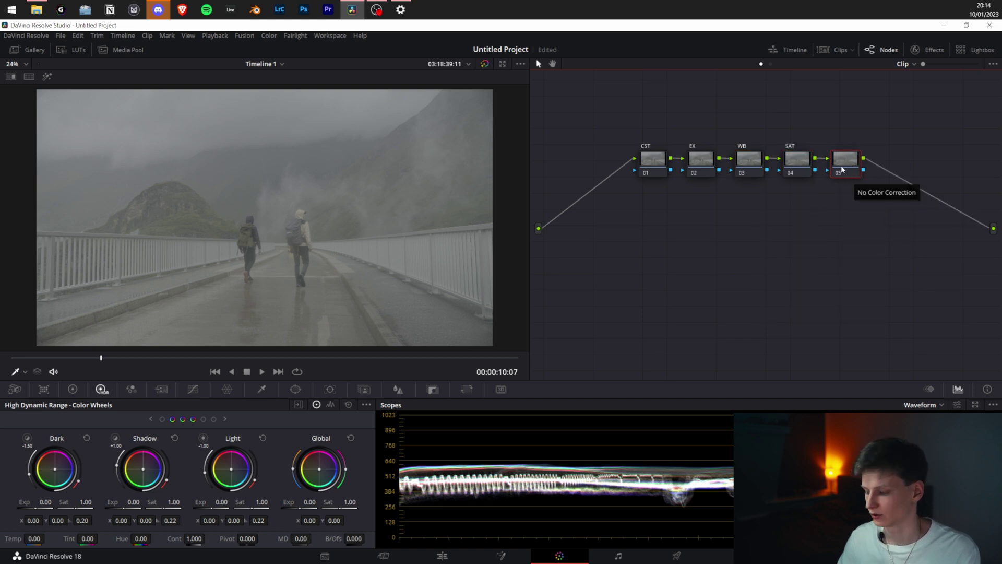
pyautogui.write('CST')
pyautogui.press('Return')
pyautogui.rightClick(846, 161)
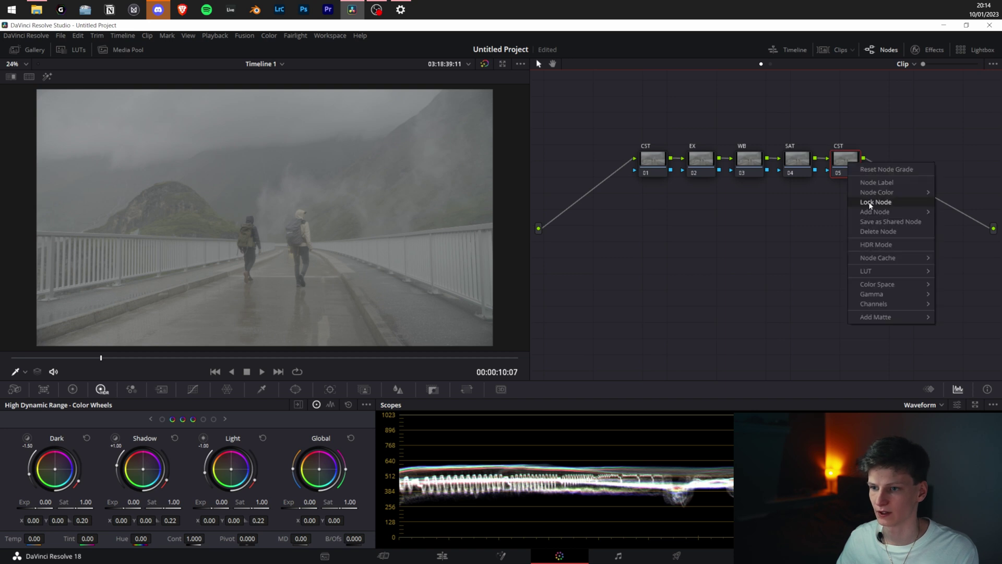
pyautogui.moveTo(875, 212)
pyautogui.click(799, 211)
pyautogui.rightClick(890, 159)
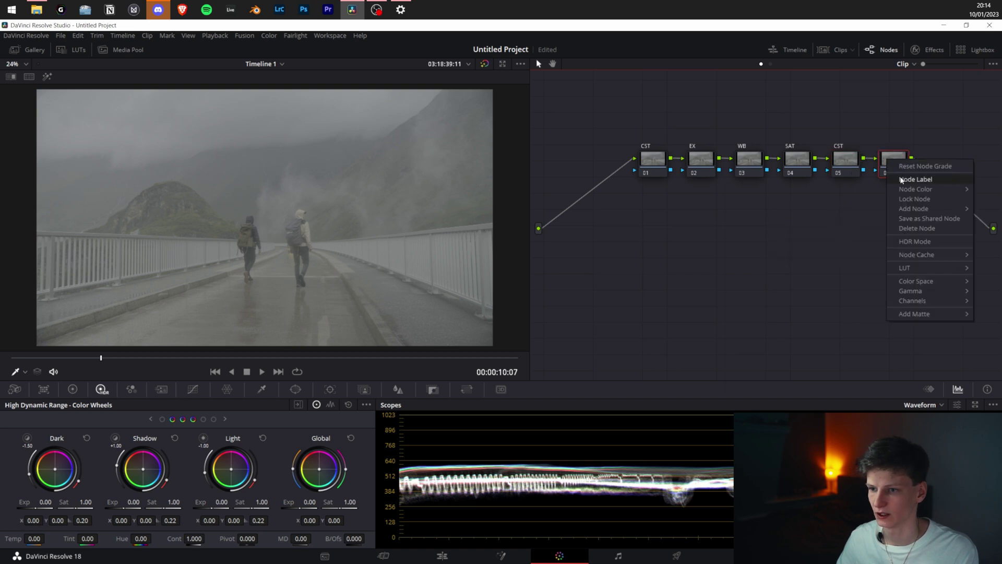
pyautogui.click(899, 178)
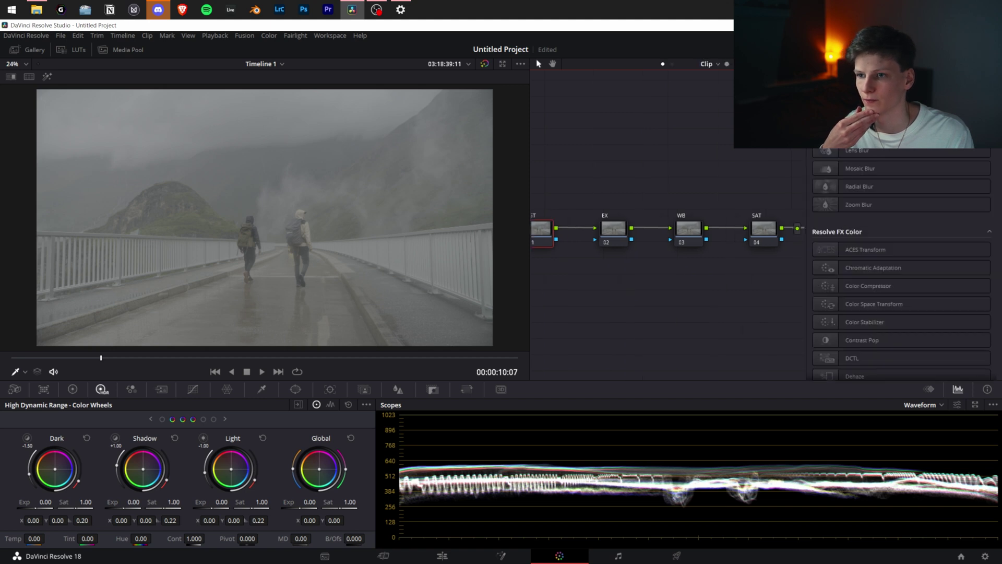
# Apply Color Space Transform to node 01 with input Sony S-Gamut3.Cine and Sony S-Log3 gamma.
pyautogui.scroll(-2, 901, 261)
pyautogui.scroll(-3, 902, 261)
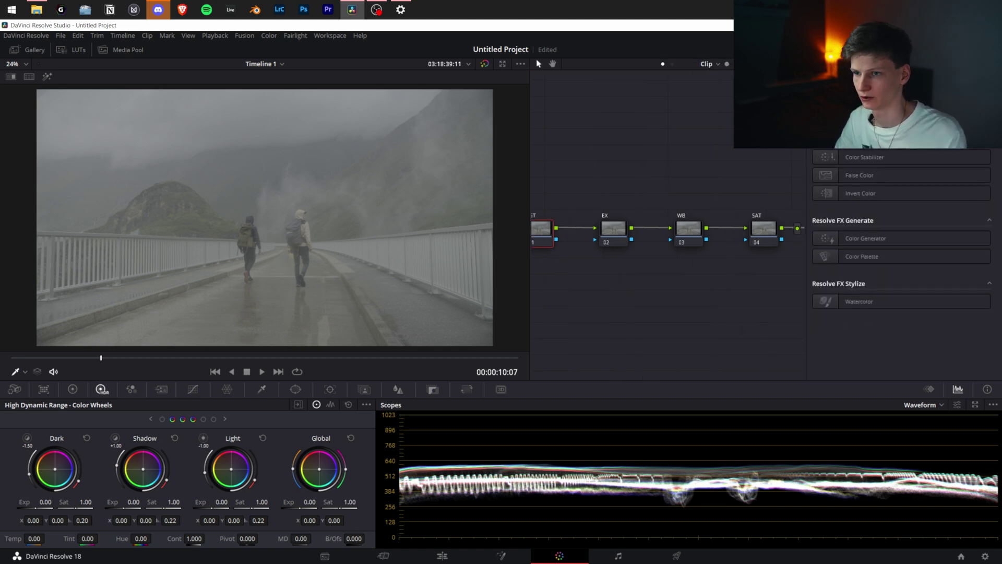
pyautogui.moveTo(887, 139); pyautogui.dragTo(543, 230)
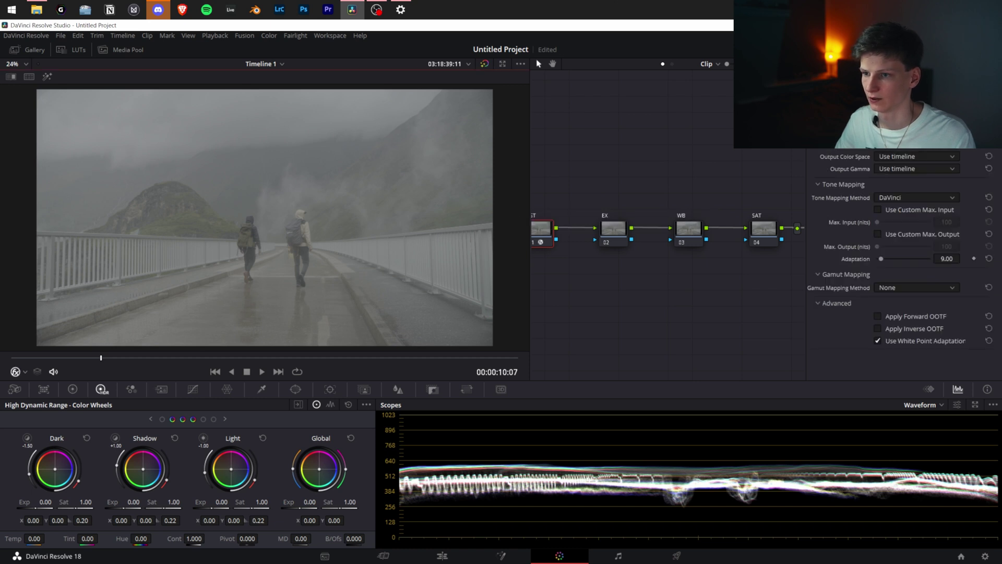
pyautogui.click(916, 132)
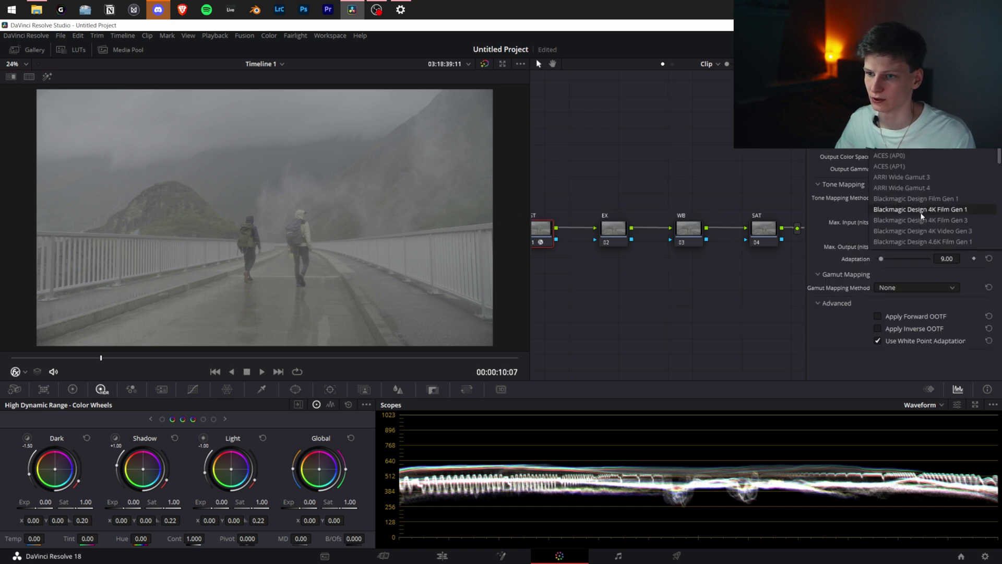
pyautogui.scroll(3, 913, 198)
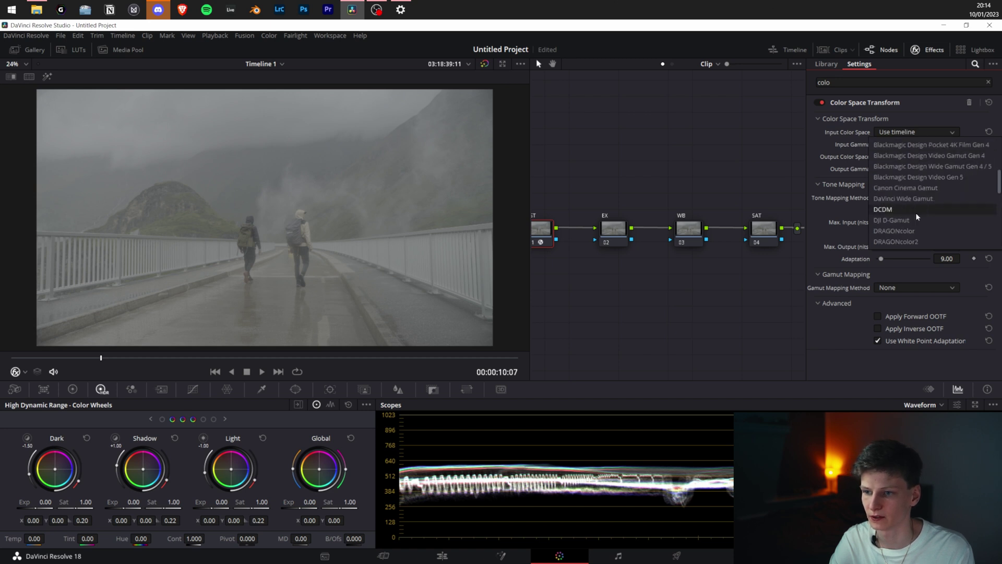
pyautogui.scroll(-3, 915, 212)
pyautogui.click(920, 209)
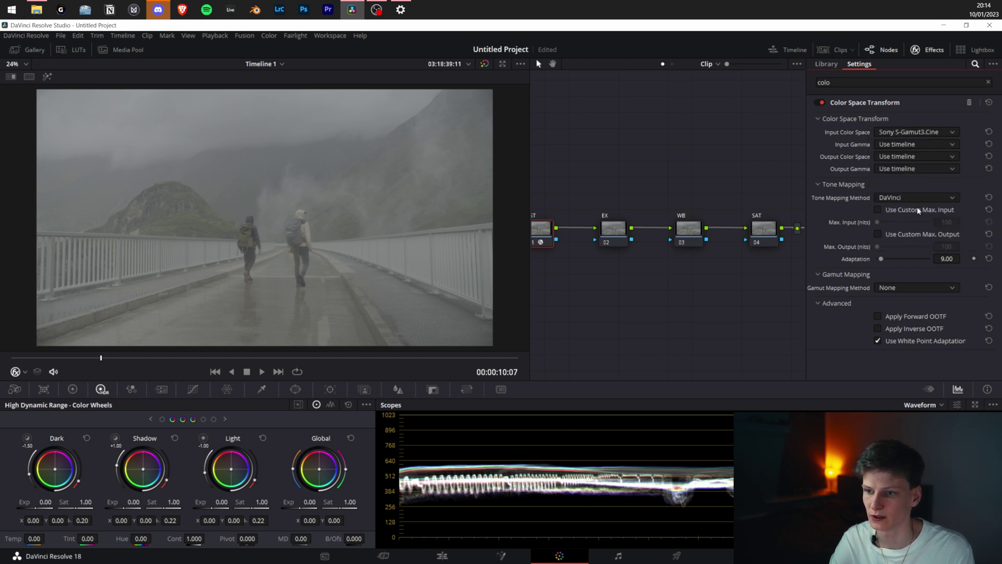
pyautogui.click(914, 144)
pyautogui.scroll(-10, 932, 209)
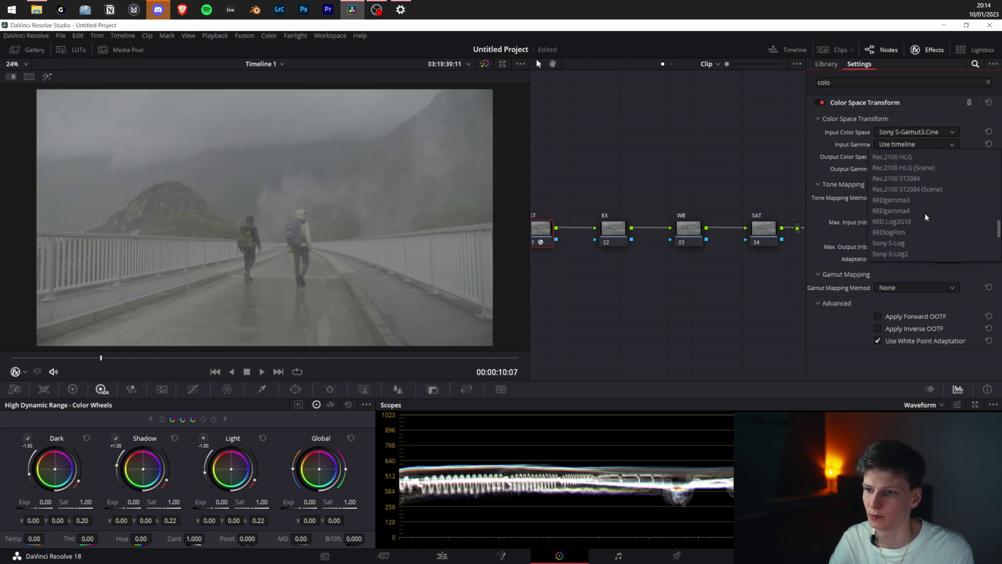
pyautogui.scroll(-3, 921, 219)
pyautogui.click(910, 231)
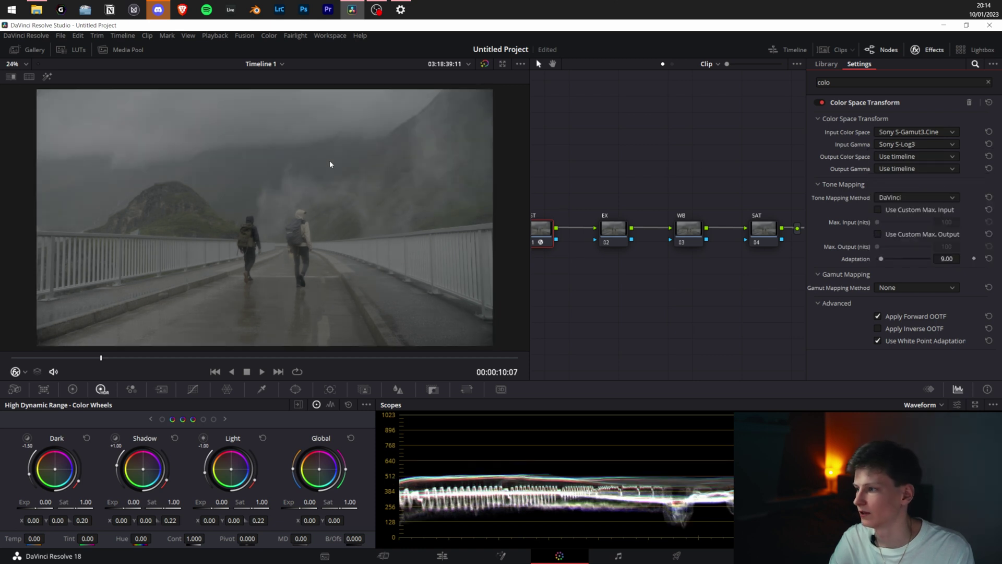
# Set the transform's output to DaVinci Wide Gamut with DaVinci Intermediate gamma.
pyautogui.click(927, 158)
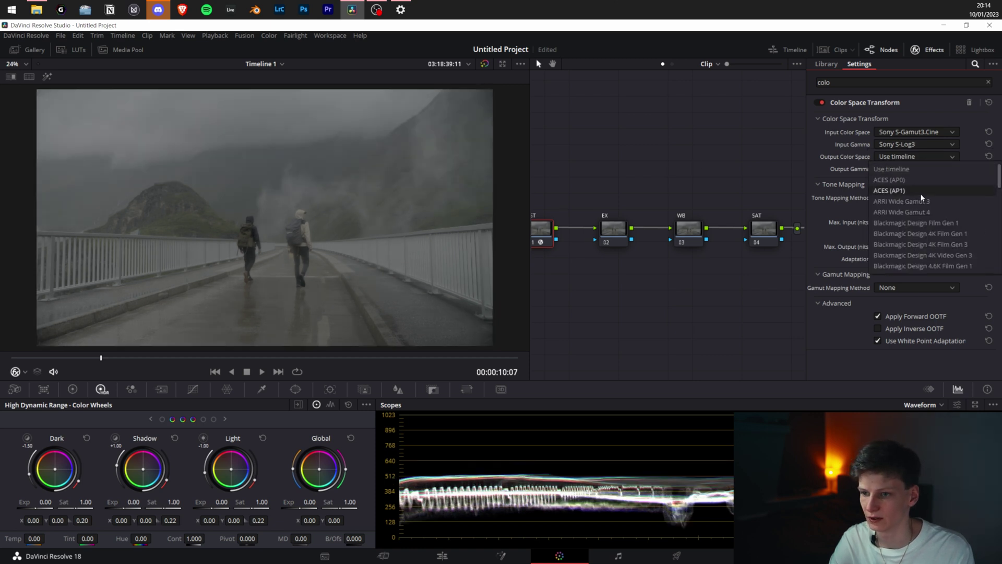
pyautogui.click(919, 225)
pyautogui.click(917, 168)
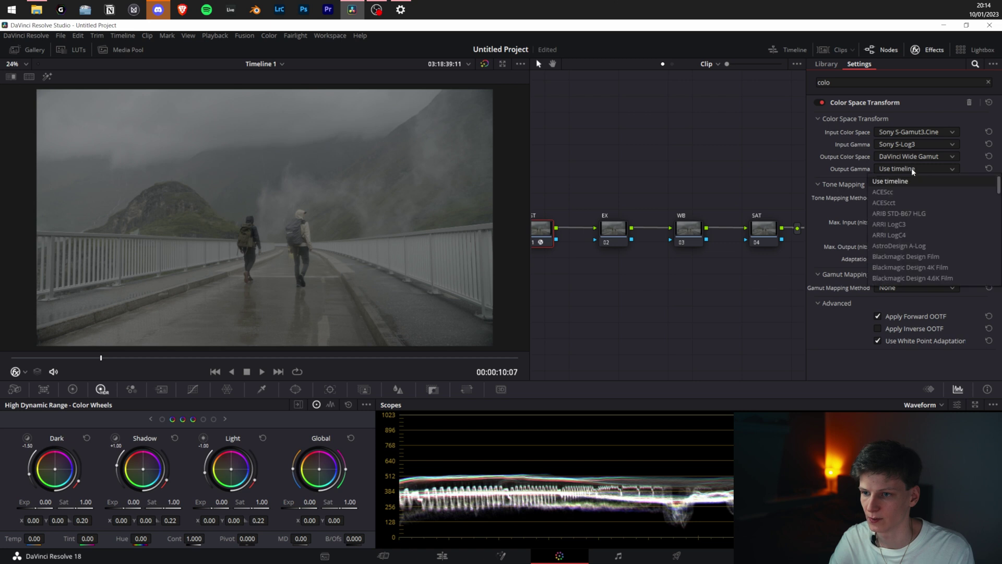
pyautogui.scroll(-5, 920, 224)
pyautogui.click(909, 236)
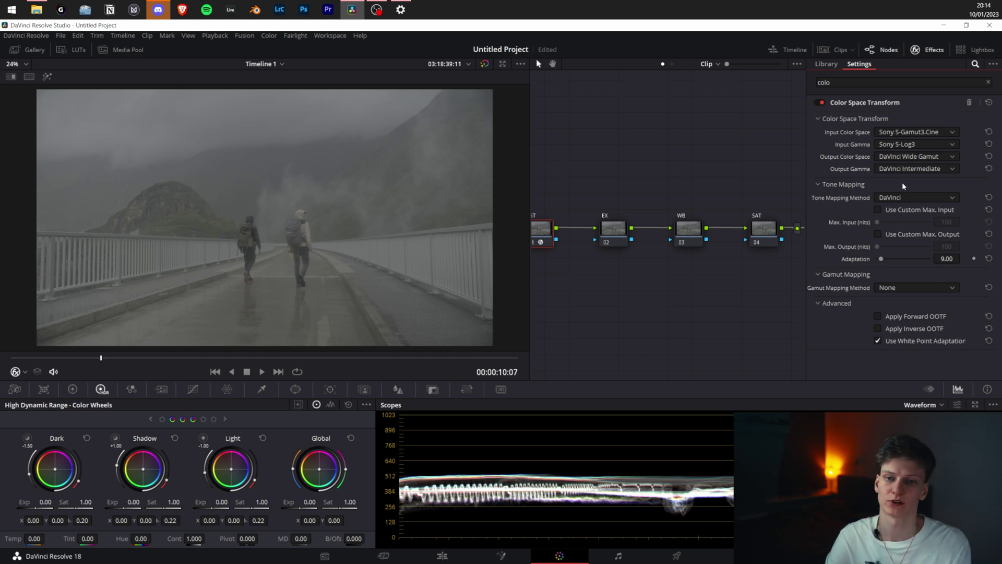
# Apply Color Space Transform to node 05 with input DaVinci Wide Gamut and DaVinci Intermediate gamma.
pyautogui.click(925, 51)
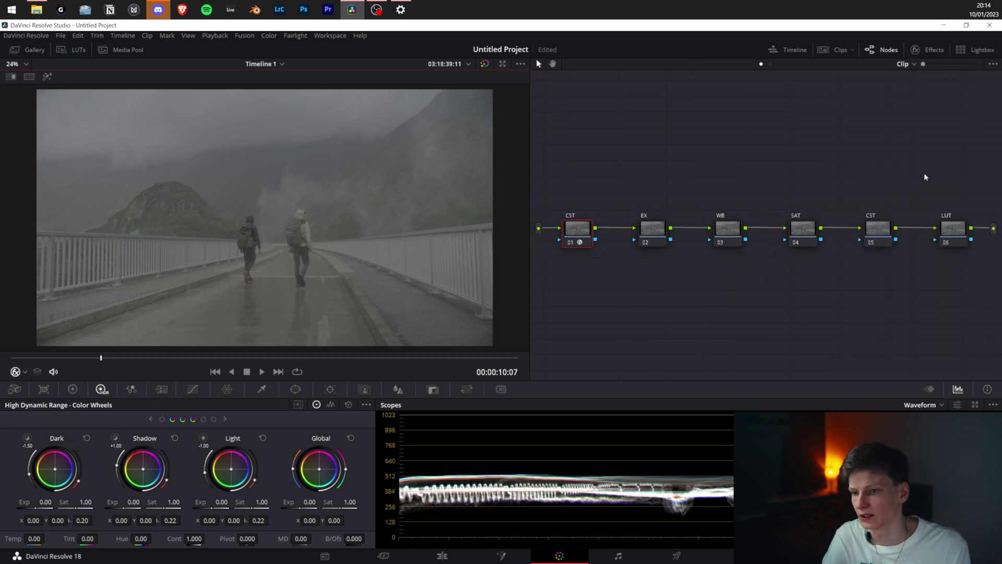
pyautogui.click(922, 49)
pyautogui.moveTo(870, 142); pyautogui.dragTo(783, 228)
pyautogui.click(923, 131)
pyautogui.scroll(-3, 926, 200)
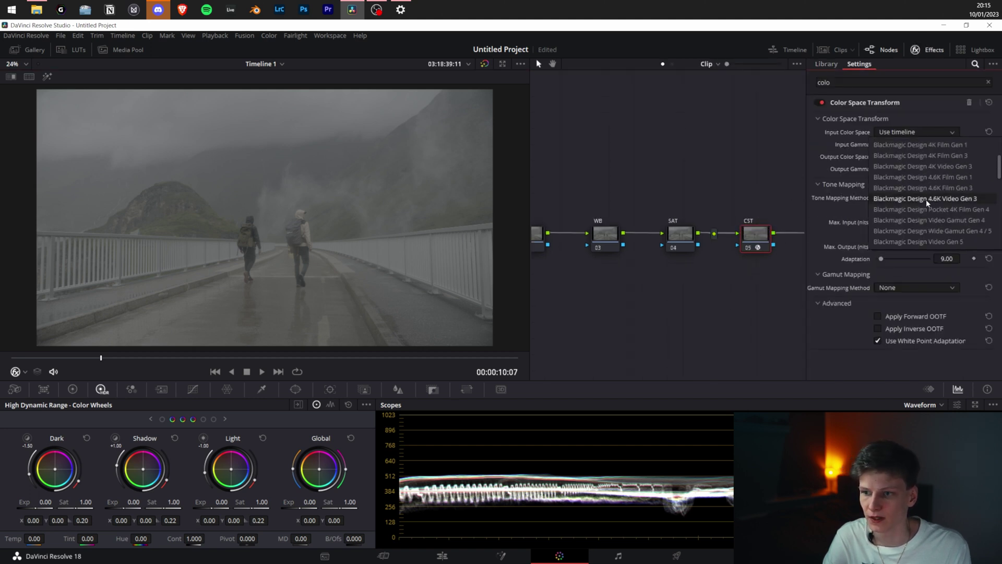
pyautogui.click(920, 200)
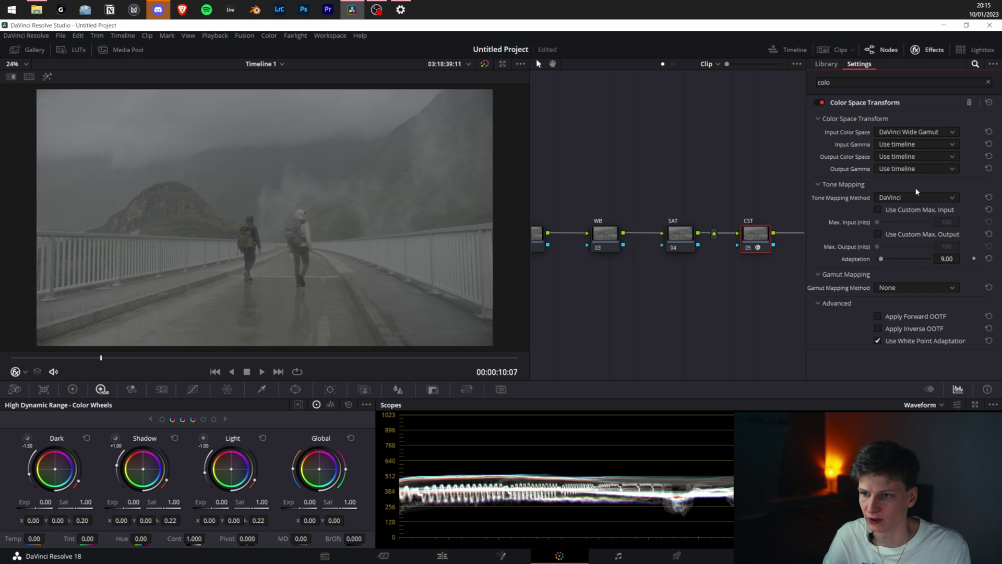
pyautogui.click(899, 146)
pyautogui.click(909, 225)
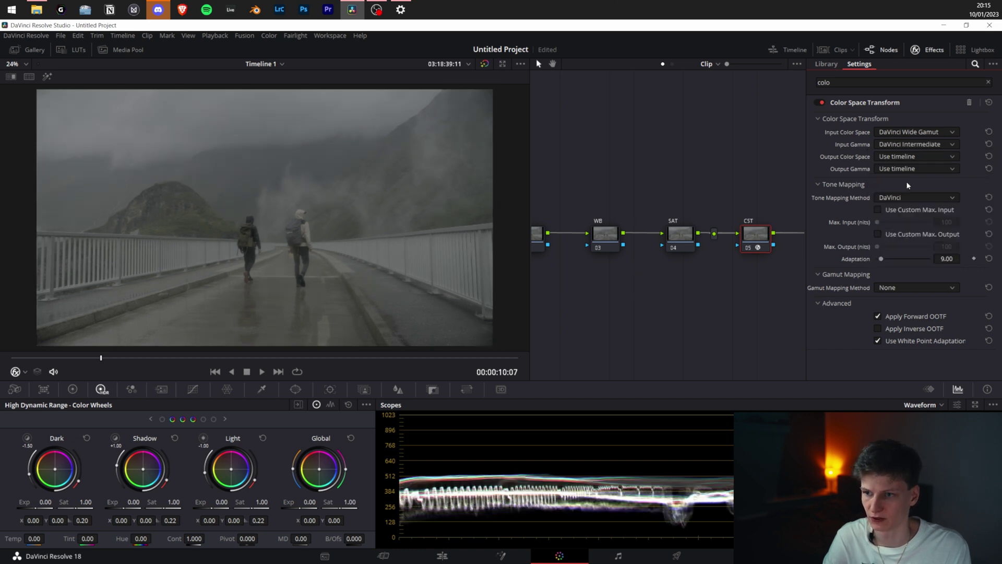
# Set its output to Rec.709 with Gamma 2.4 and hide the Effects panel.
pyautogui.click(915, 156)
pyautogui.scroll(-5, 911, 230)
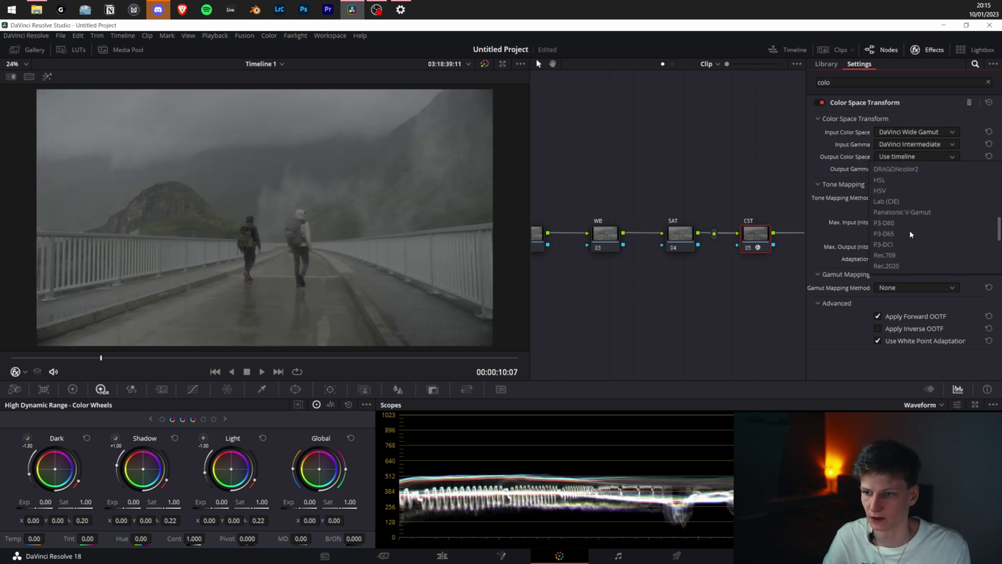
pyautogui.scroll(-2, 909, 231)
pyautogui.click(890, 222)
pyautogui.click(906, 169)
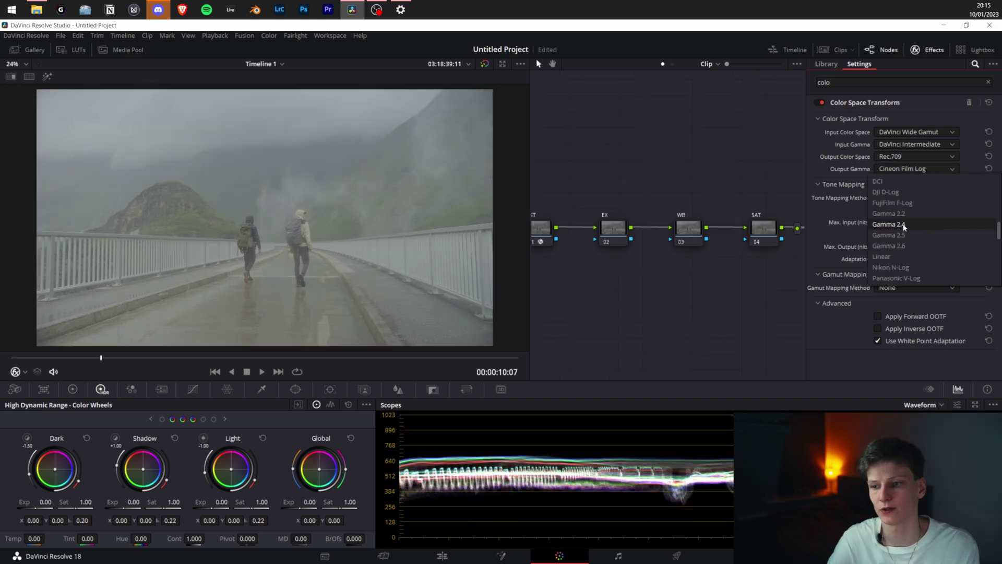
pyautogui.click(904, 224)
pyautogui.click(928, 49)
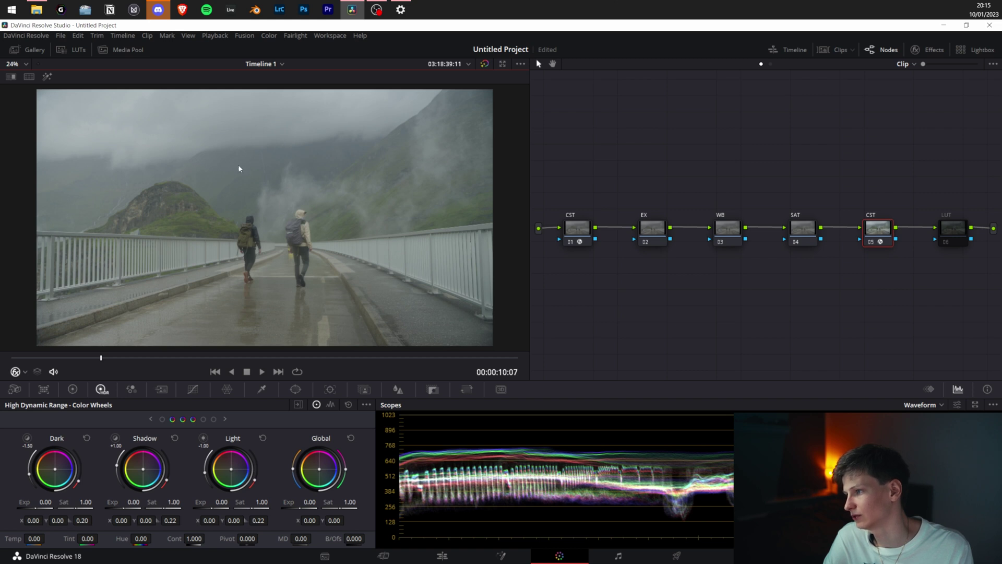
# Select the EX node and preview the Primaries, Bars, Log and Curves palettes.
pyautogui.click(645, 235)
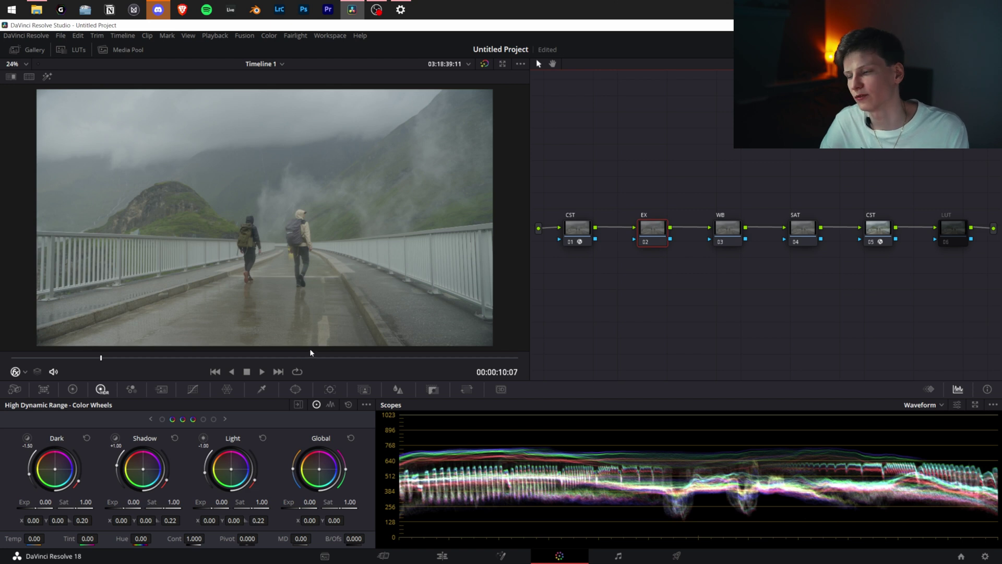
pyautogui.click(72, 390)
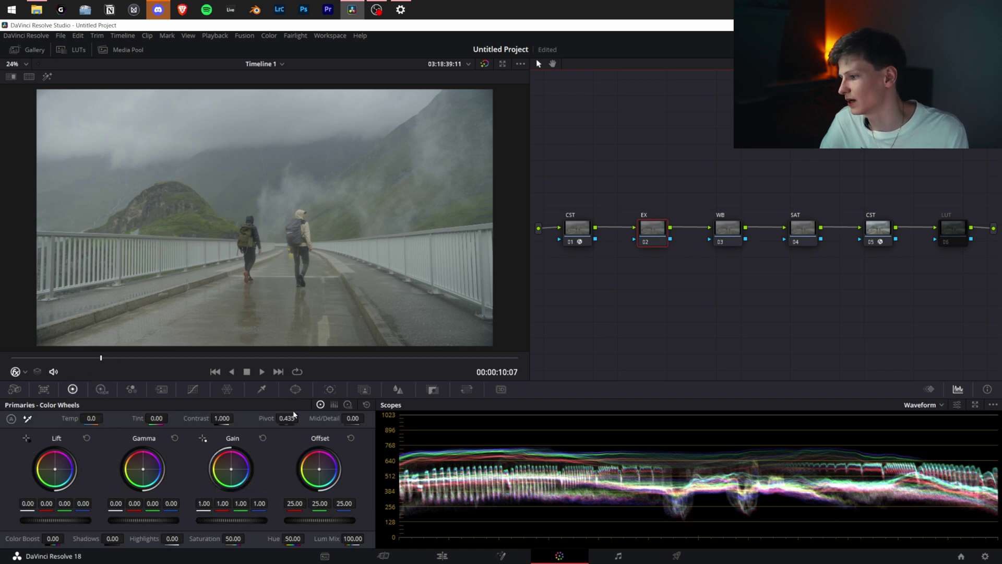
pyautogui.click(334, 405)
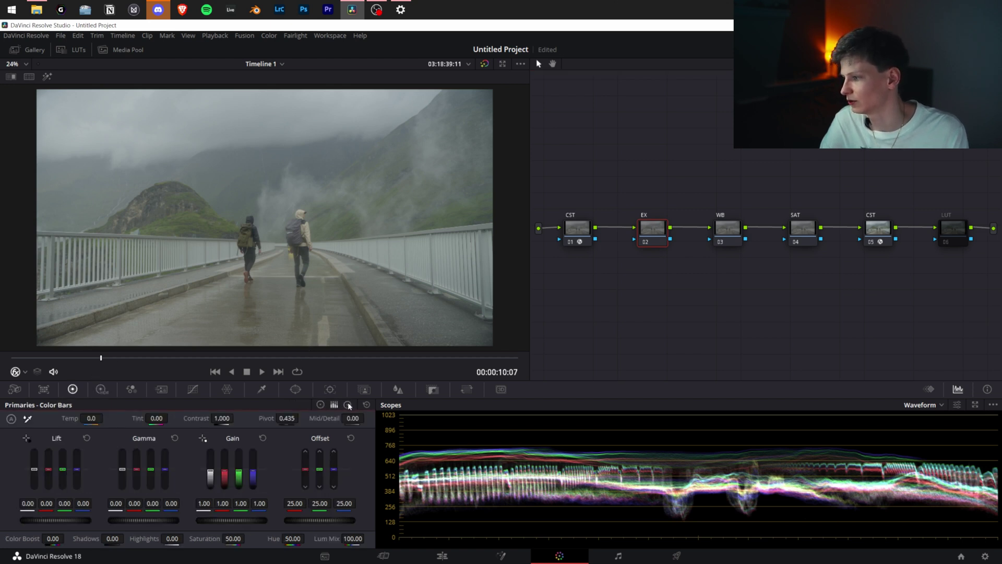
pyautogui.click(349, 404)
pyautogui.click(321, 404)
pyautogui.click(198, 390)
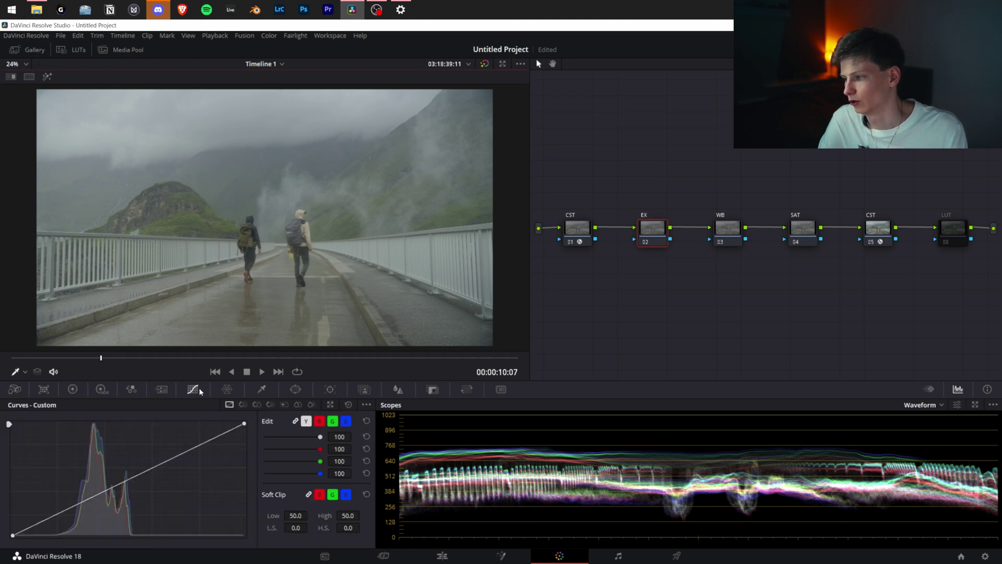
pyautogui.click(101, 389)
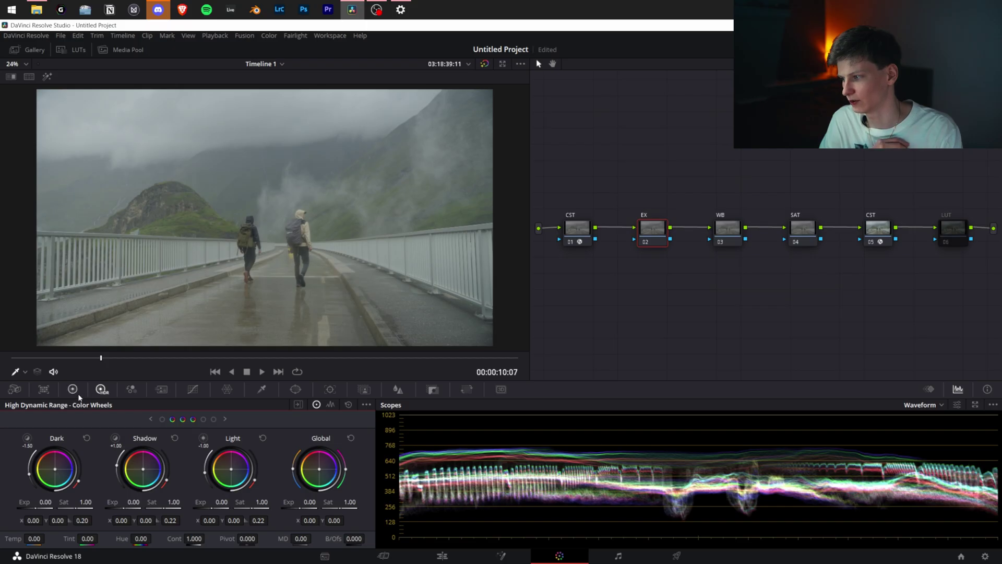
# Return to the HDR Color Wheels and page through the brighter zone wheels.
pyautogui.click(77, 395)
pyautogui.click(347, 405)
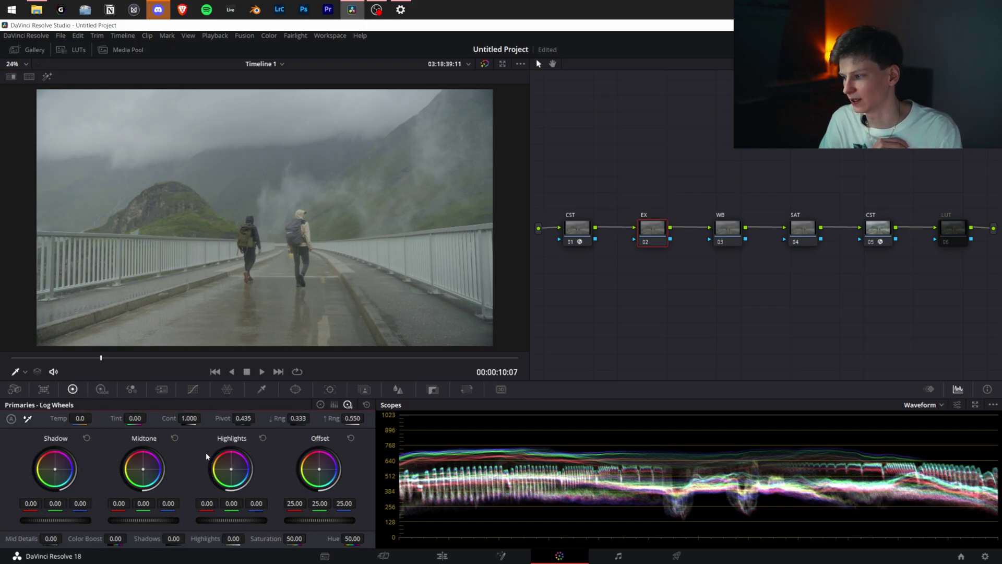
pyautogui.click(101, 389)
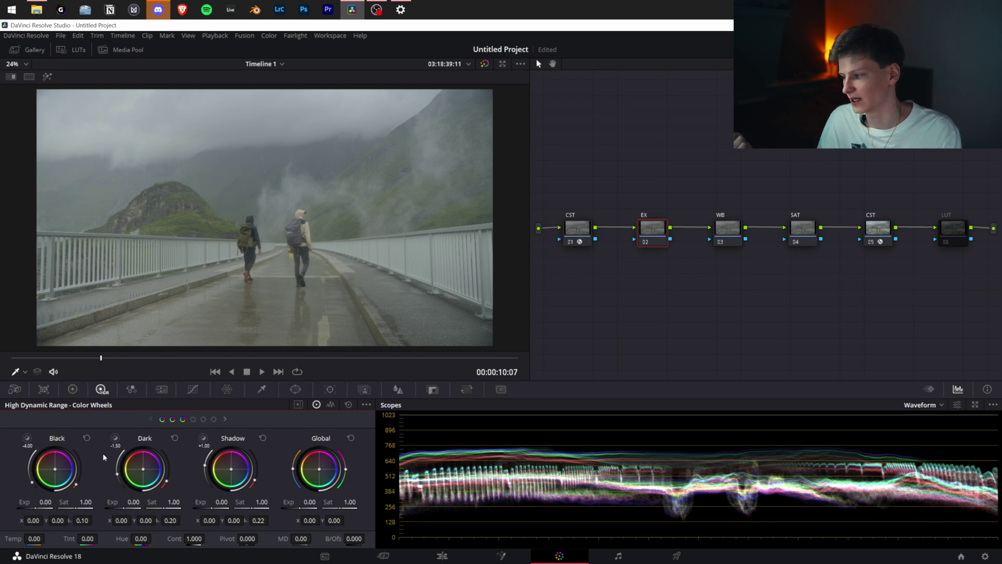
pyautogui.click(226, 419)
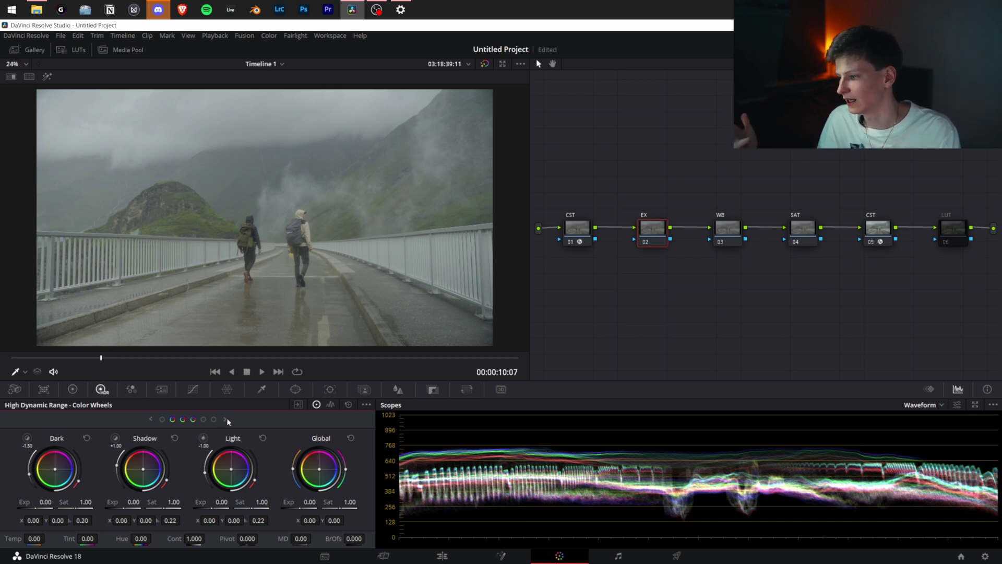
pyautogui.click(226, 419)
pyautogui.click(225, 419)
# Set HDR exposure to Dark −2.73, Shadow −1.98 and Light +1.36.
pyautogui.click(150, 420)
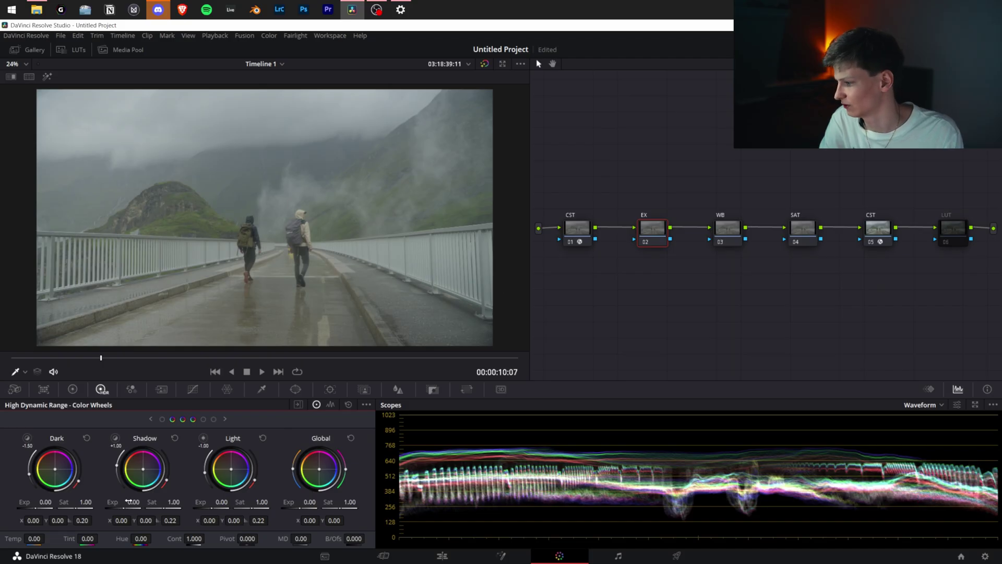
pyautogui.moveTo(133, 501); pyautogui.dragTo(86, 502)
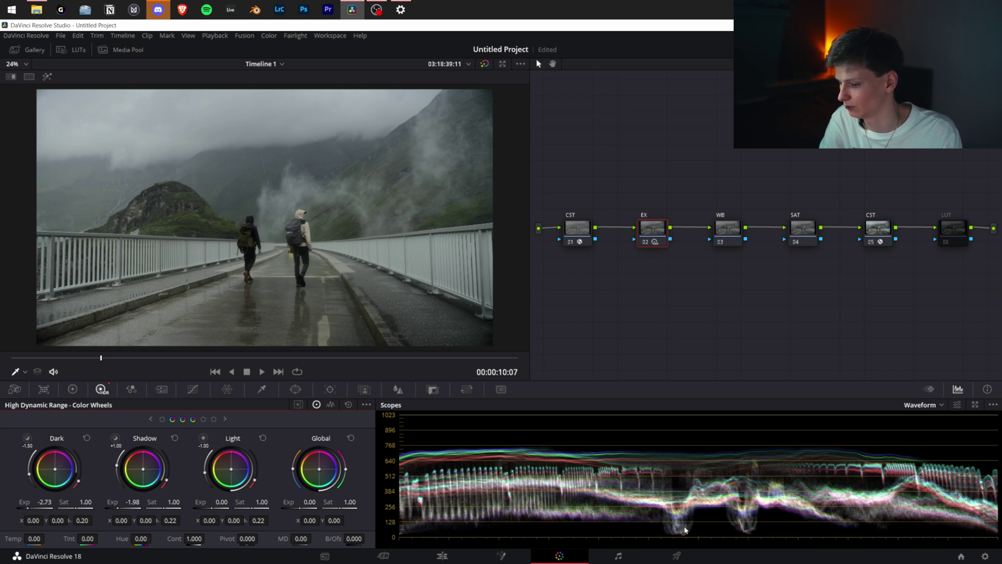
pyautogui.moveTo(221, 501); pyautogui.dragTo(254, 502)
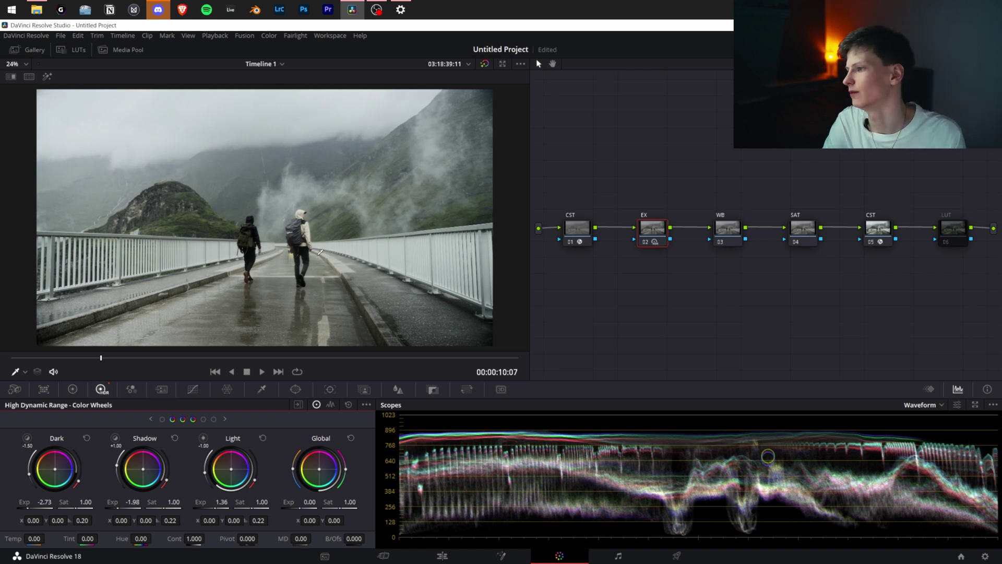
# Toggle the EX node off and on to compare the before and after.
pyautogui.hotkey('shift', 'd')
pyautogui.hotkey('shift', 'd')
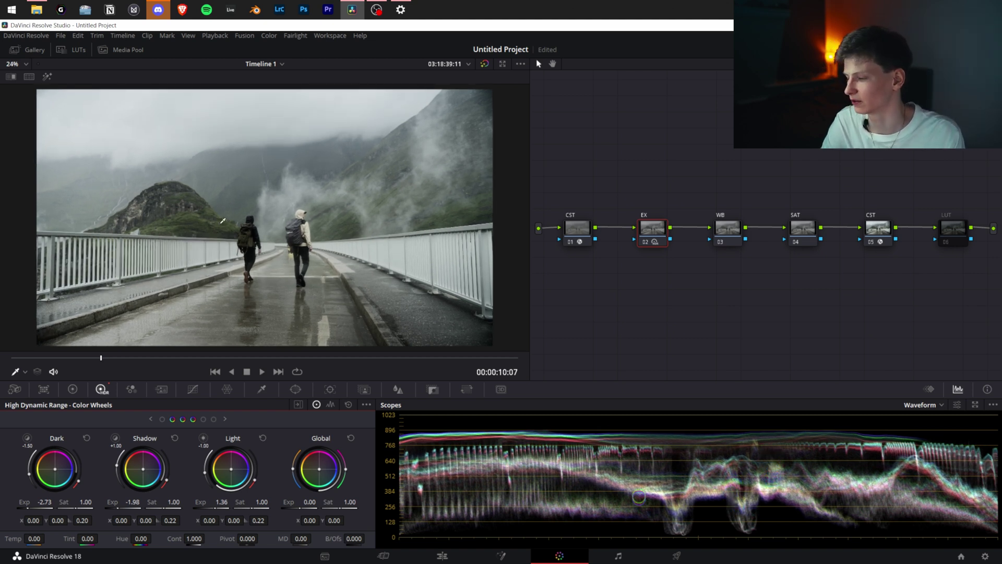
pyautogui.hotkey('ctrl', 'd')
pyautogui.hotkey('ctrl', 'd')
pyautogui.hotkey('ctrl', 'd')
pyautogui.hotkey('ctrl', 'd')
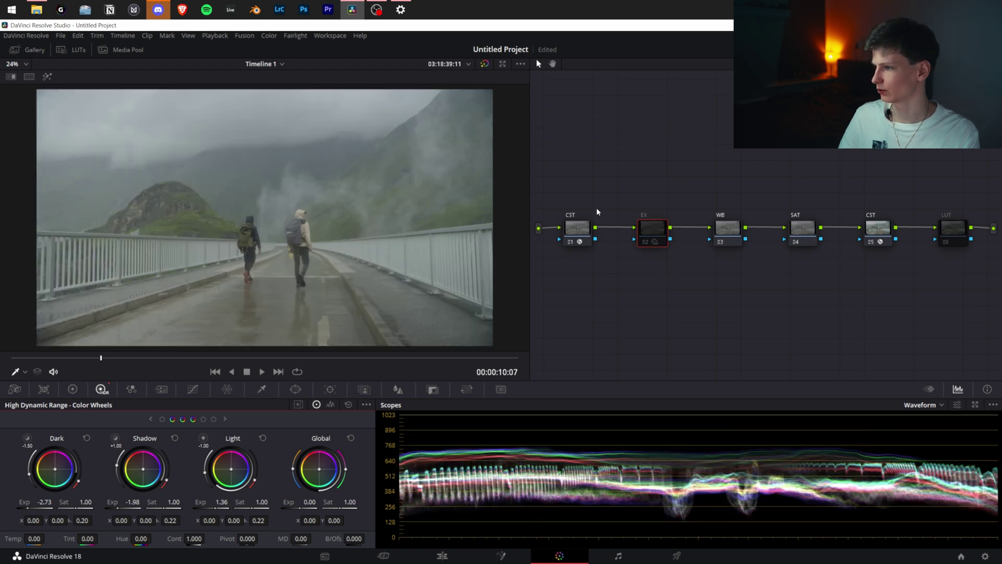
pyautogui.hotkey('ctrl', 'd')
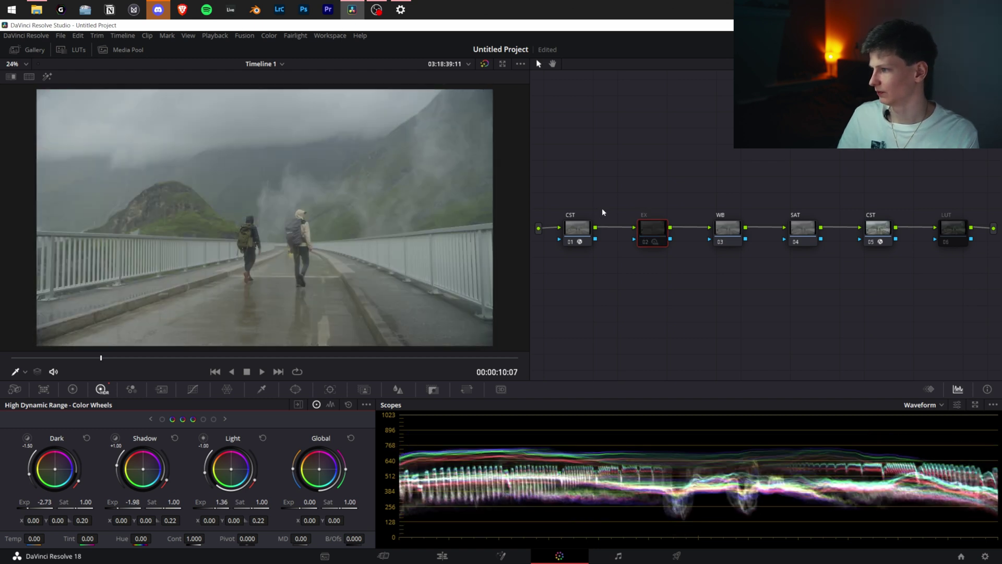
pyautogui.hotkey('ctrl', 'd')
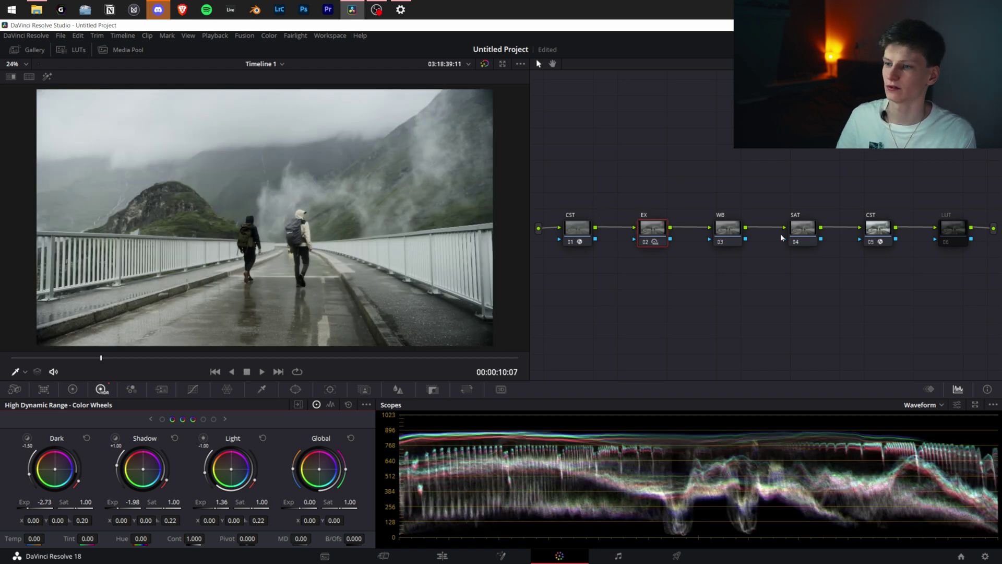
# Select the WB node and show the vectorscope with its graticule enabled.
pyautogui.click(729, 230)
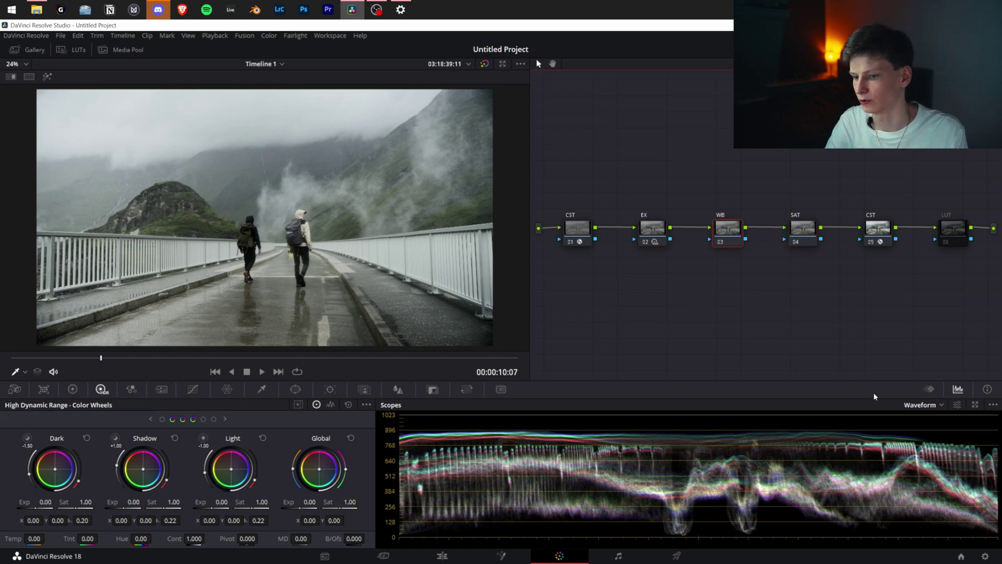
pyautogui.click(923, 404)
pyautogui.click(933, 440)
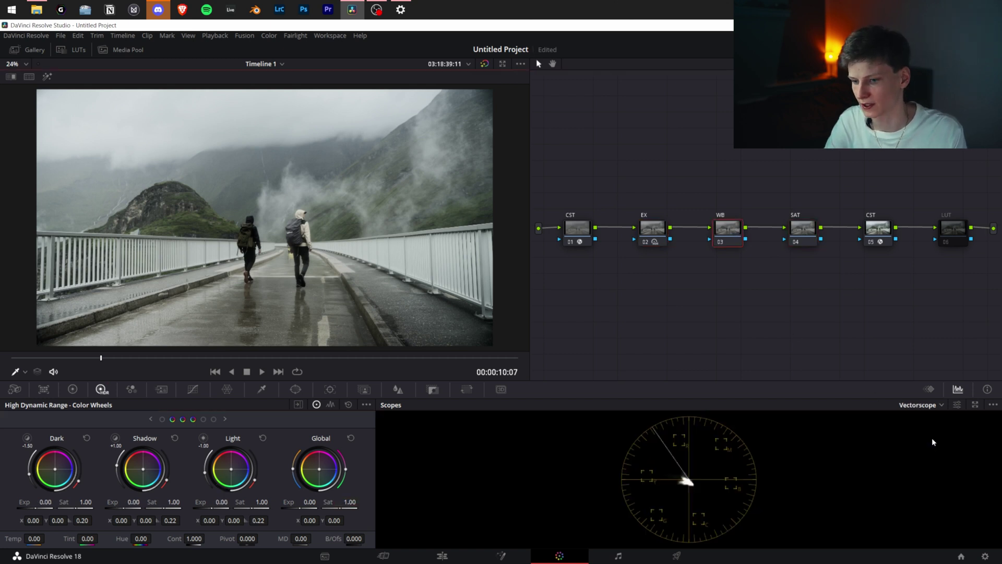
pyautogui.click(958, 406)
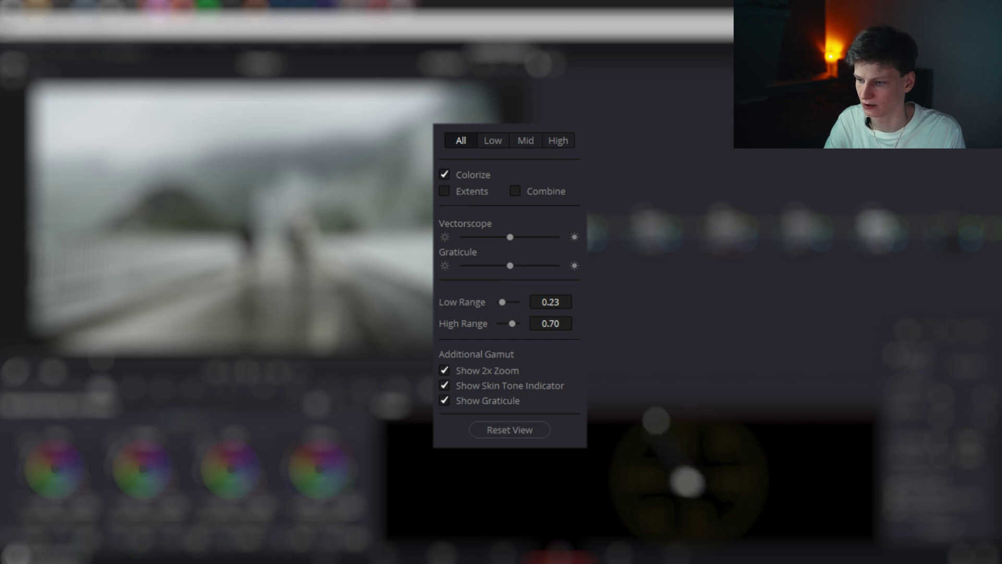
pyautogui.click(446, 401)
pyautogui.click(447, 402)
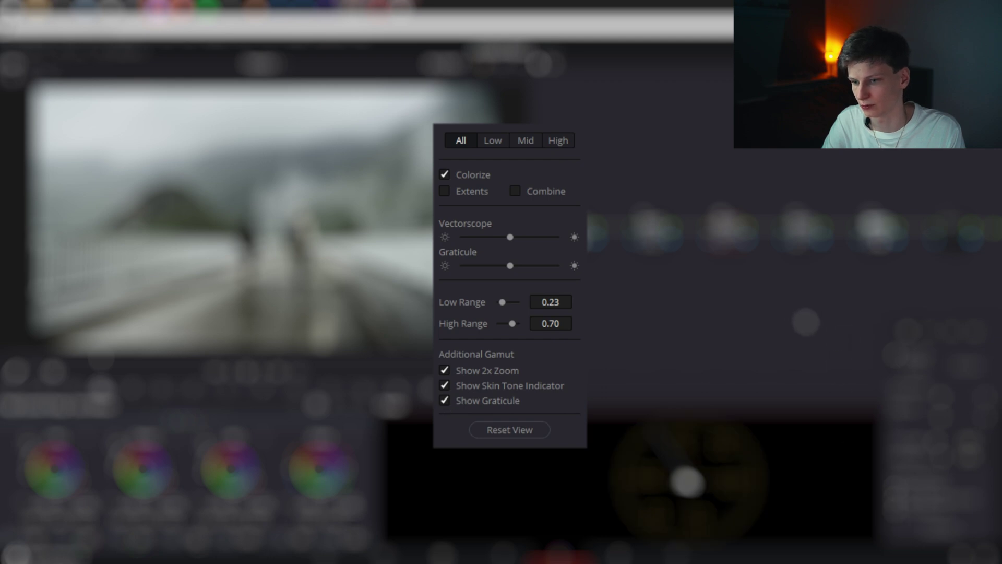
pyautogui.click(806, 322)
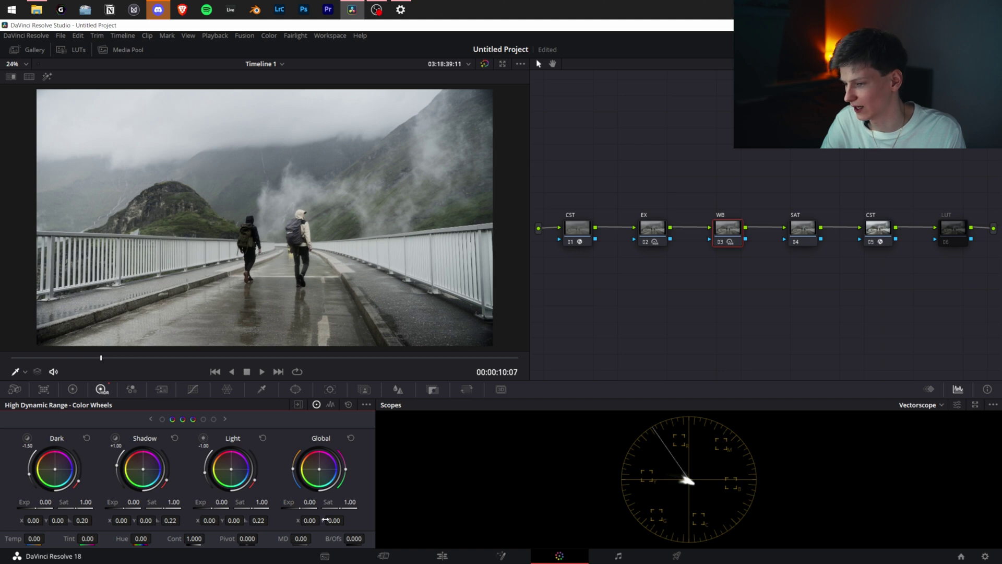
# Nudge the WB node's Global wheel, reset its X/Y to 0.00, then select the SAT node.
pyautogui.moveTo(319, 468); pyautogui.dragTo(319, 468)
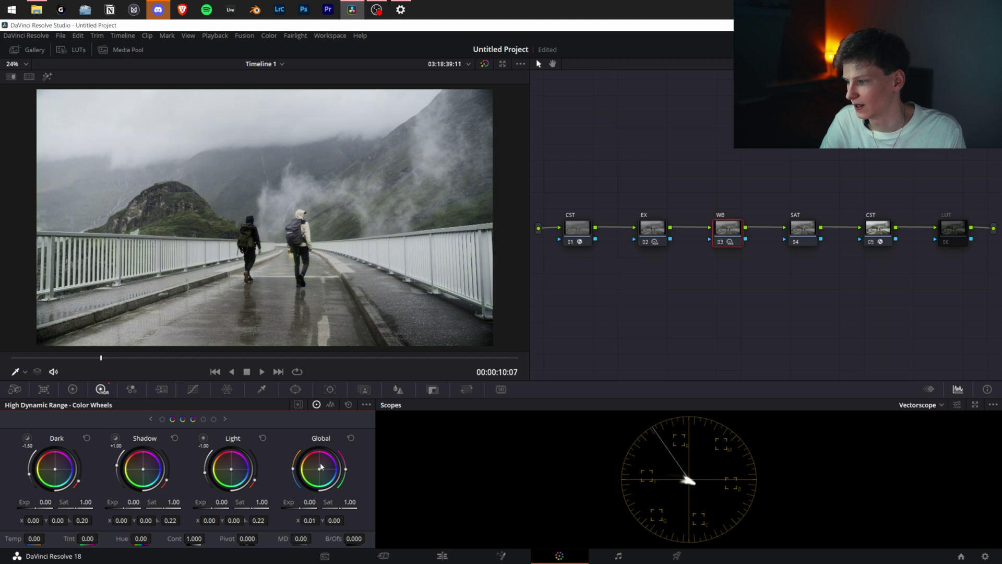
pyautogui.click(351, 438)
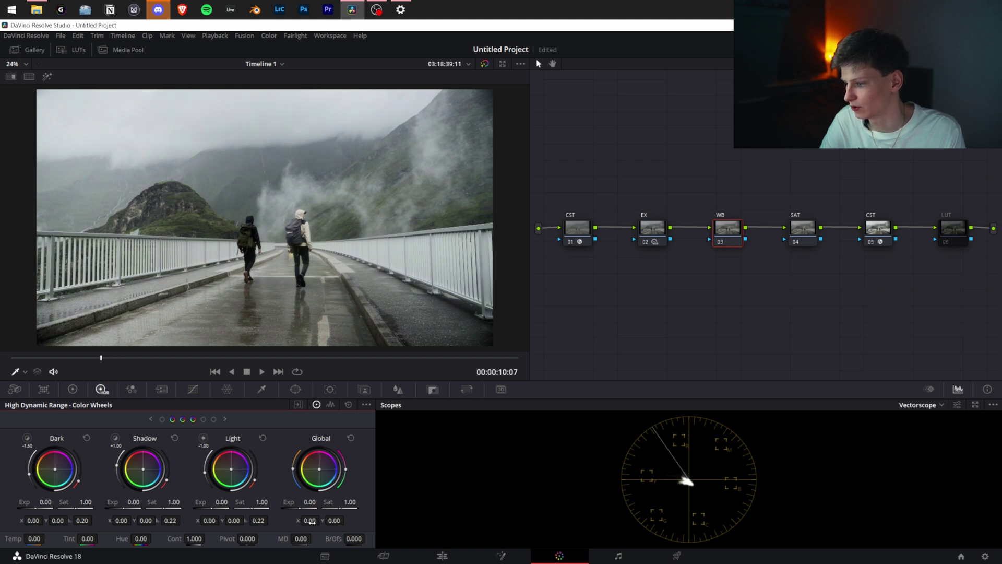
pyautogui.moveTo(325, 520); pyautogui.dragTo(326, 521)
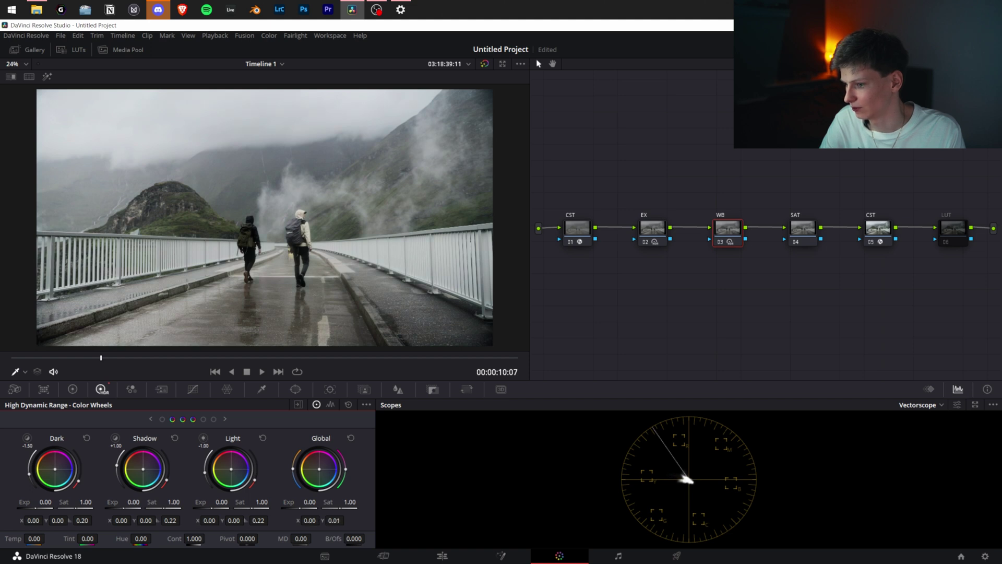
pyautogui.moveTo(311, 520); pyautogui.dragTo(308, 520)
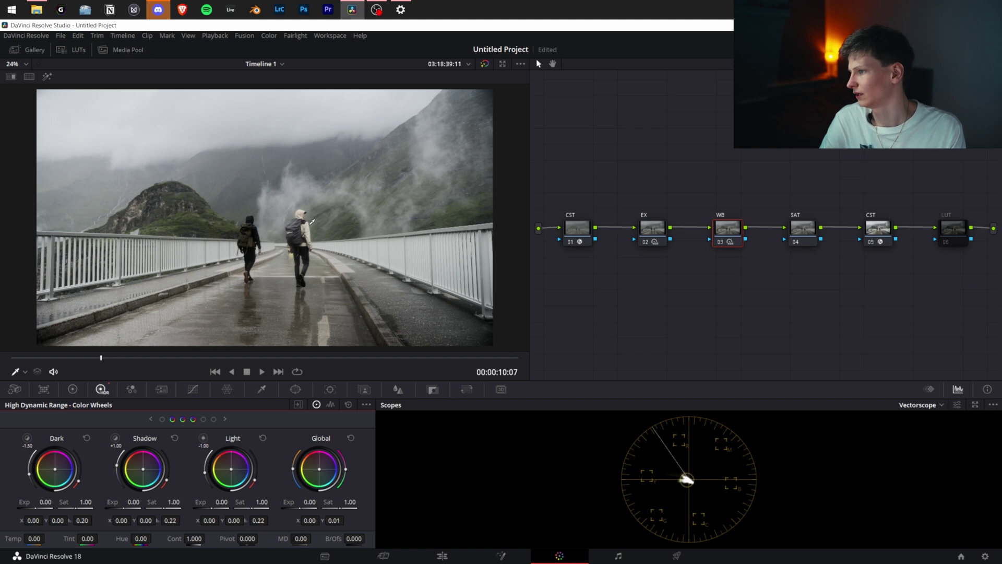
pyautogui.click(813, 238)
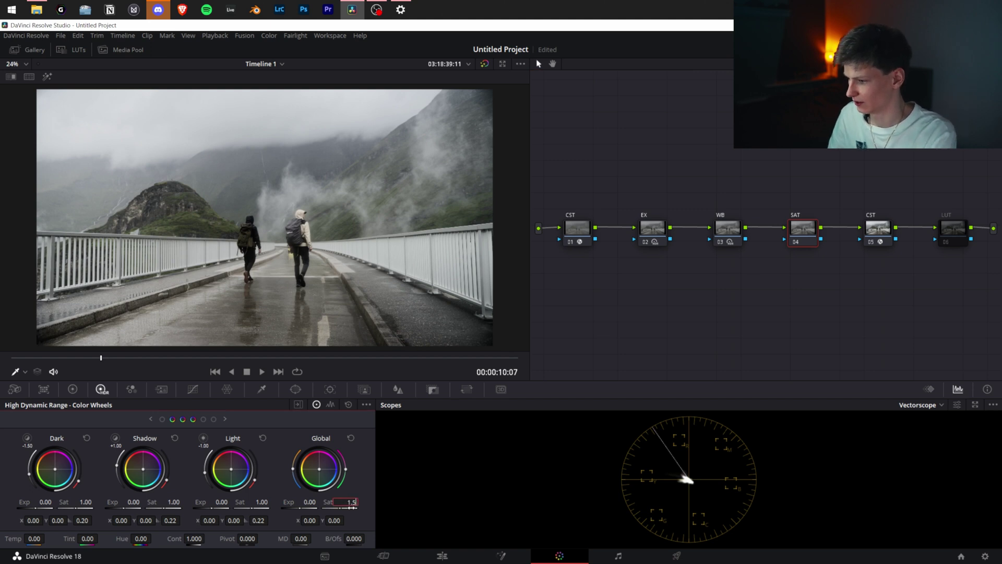
# Set the SAT node's Global Sat to 1.75, then scrub back to the two-hikers frame.
pyautogui.press('Return')
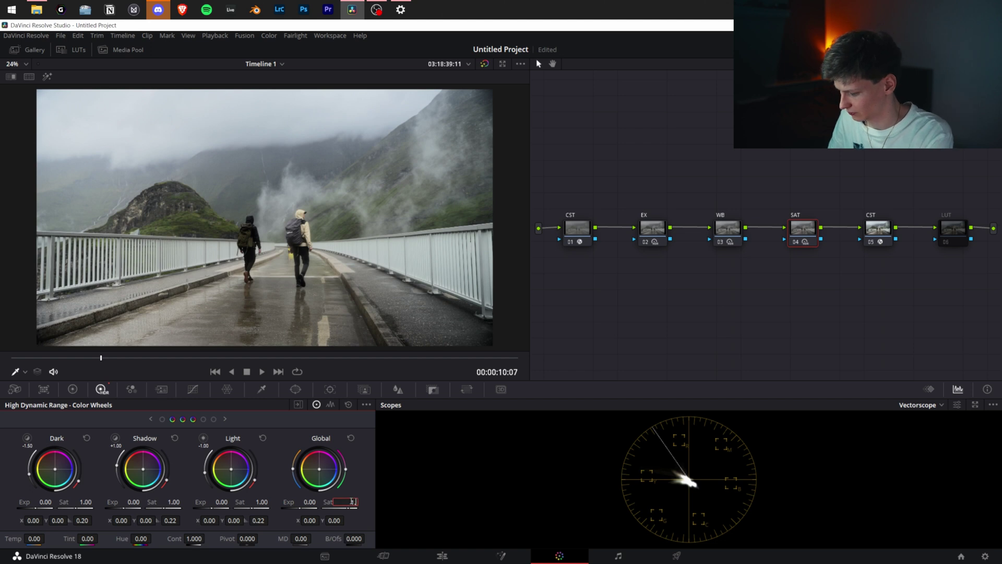
pyautogui.press('Return')
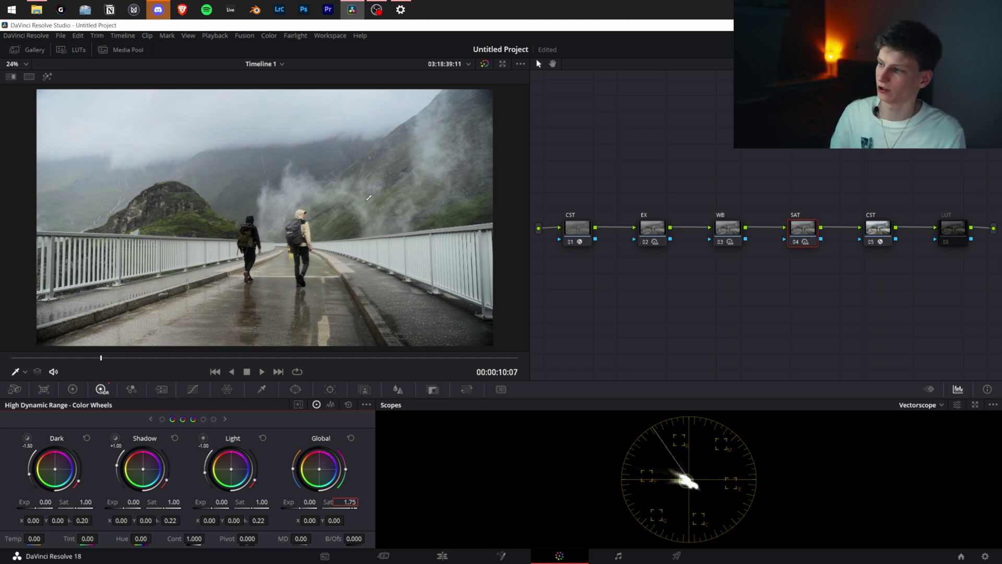
pyautogui.click(727, 228)
pyautogui.click(82, 359)
pyautogui.moveTo(78, 361); pyautogui.dragTo(68, 362)
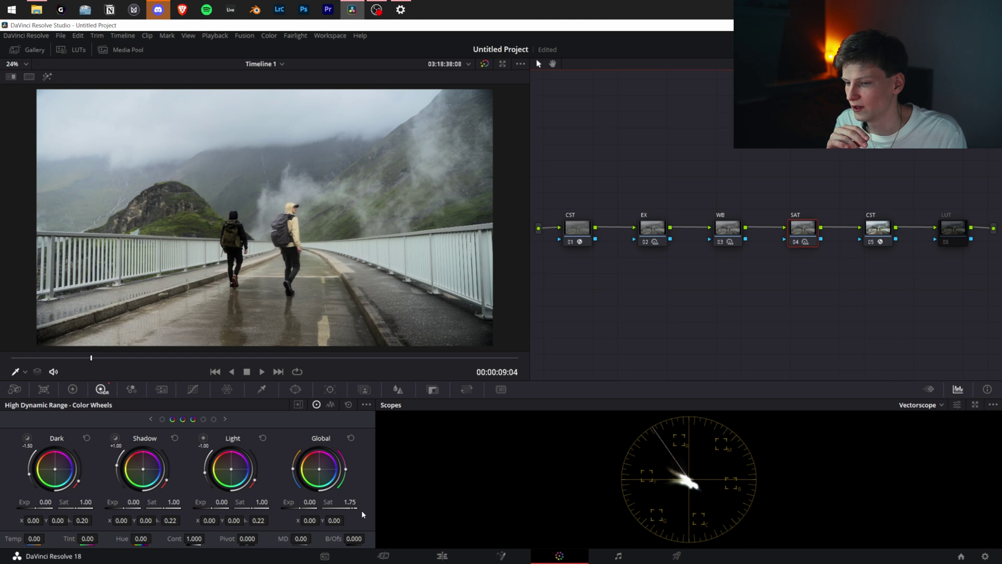
# Switch node 04 (SAT) to process in the HSL colour space, keeping all channels enabled.
pyautogui.rightClick(805, 231)
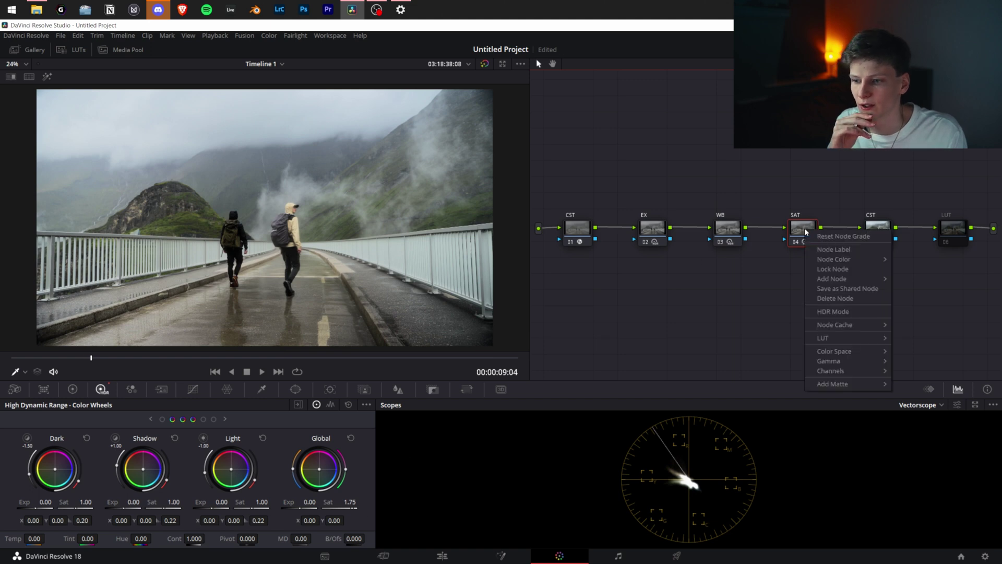
pyautogui.moveTo(826, 355)
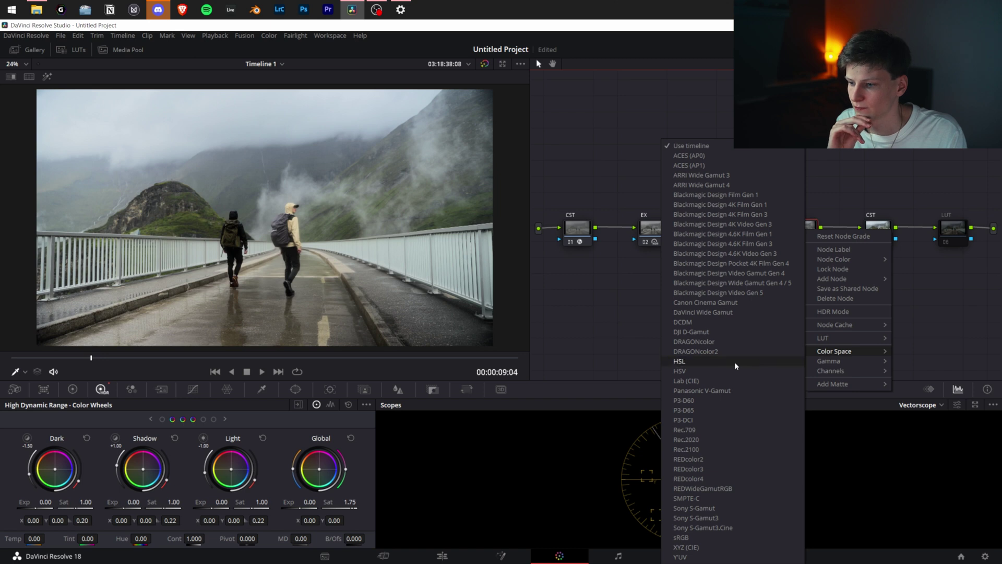
pyautogui.click(679, 361)
pyautogui.rightClick(800, 233)
pyautogui.moveTo(828, 374)
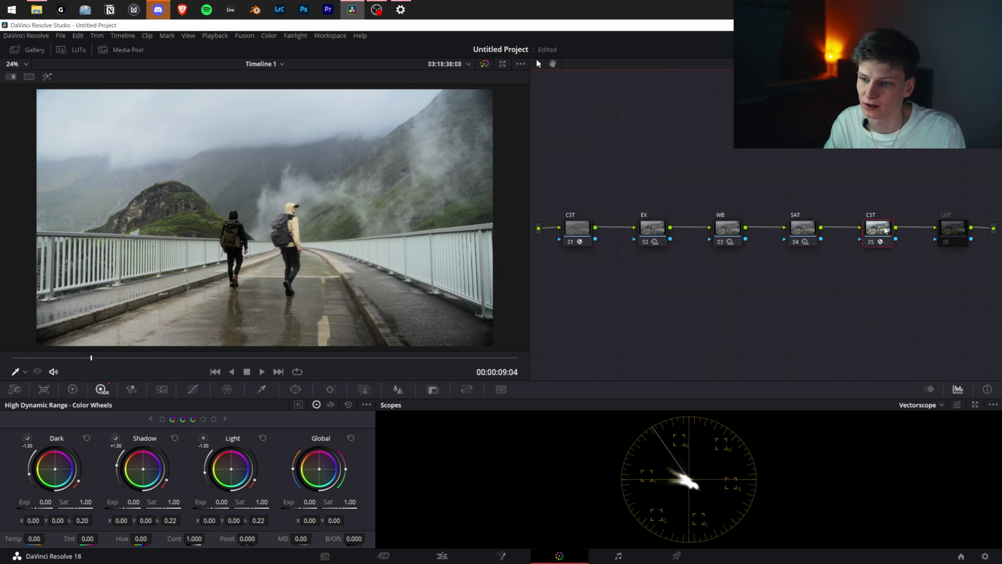
# Enable node 06 and apply the Rec709 Fujifilm 3513DI D60 film-look LUT to it.
pyautogui.click(949, 237)
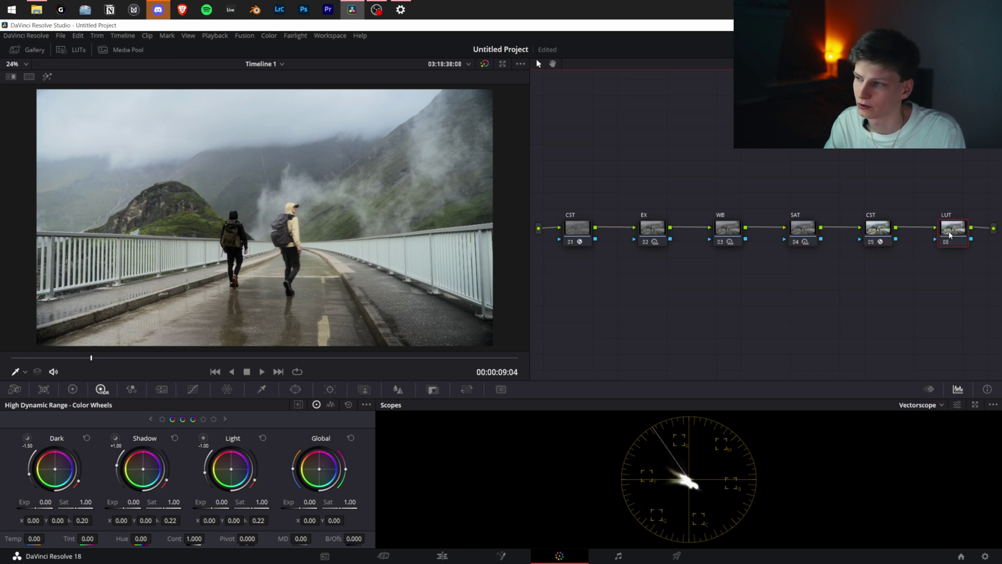
pyautogui.click(62, 49)
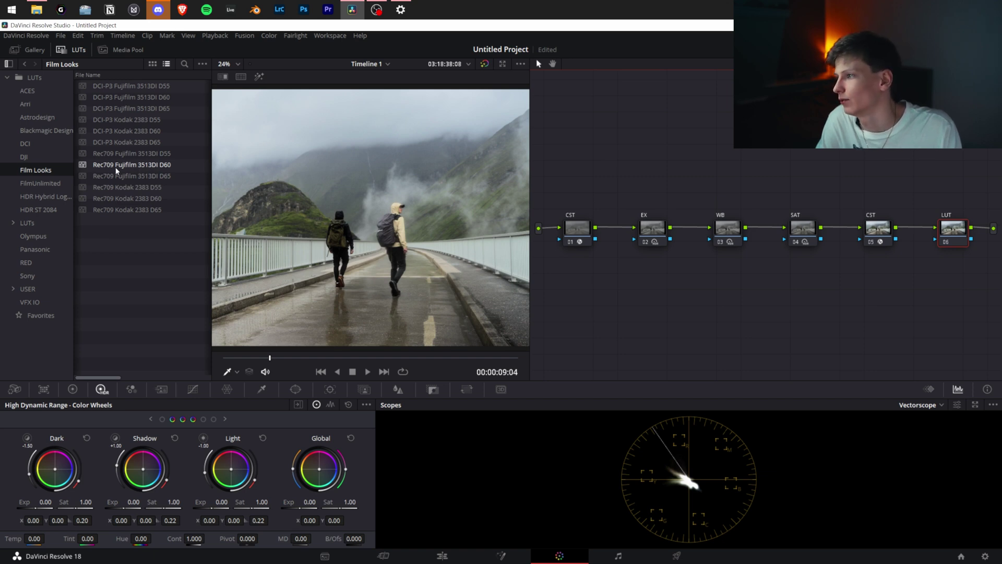
pyautogui.moveTo(134, 168); pyautogui.dragTo(948, 235)
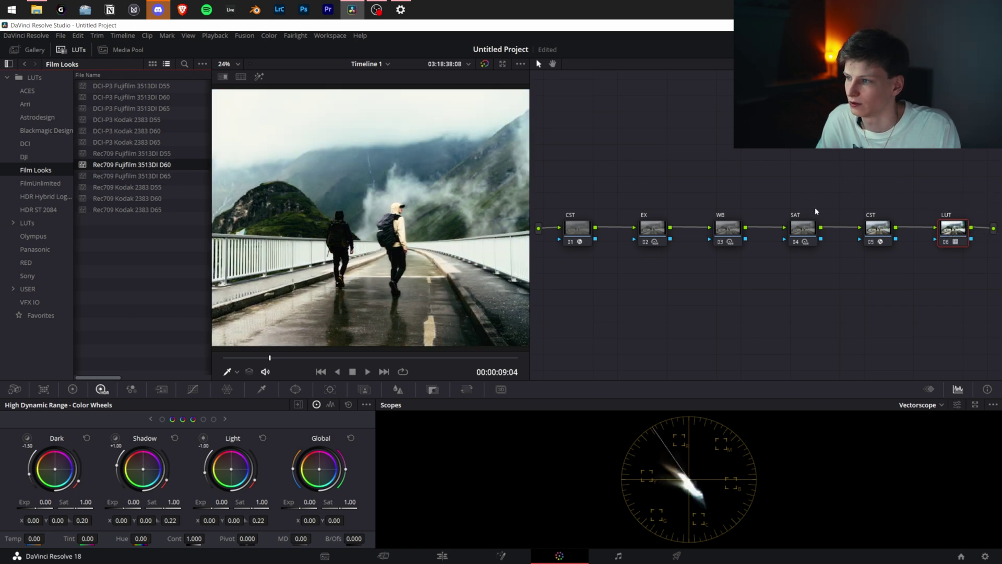
pyautogui.click(73, 50)
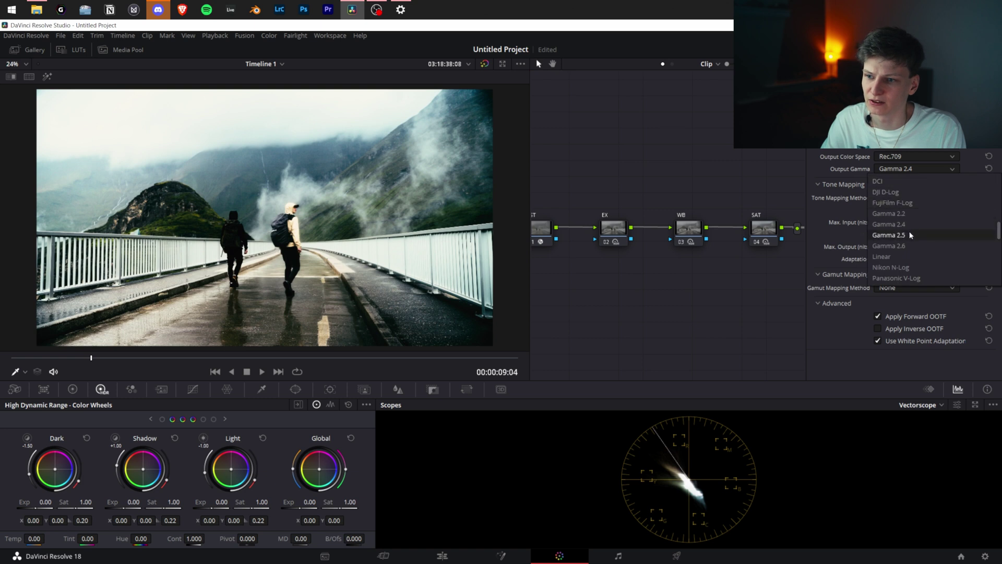
# Set the output gamma of node 05's CST to Cineon Film Log.
pyautogui.scroll(3, 911, 235)
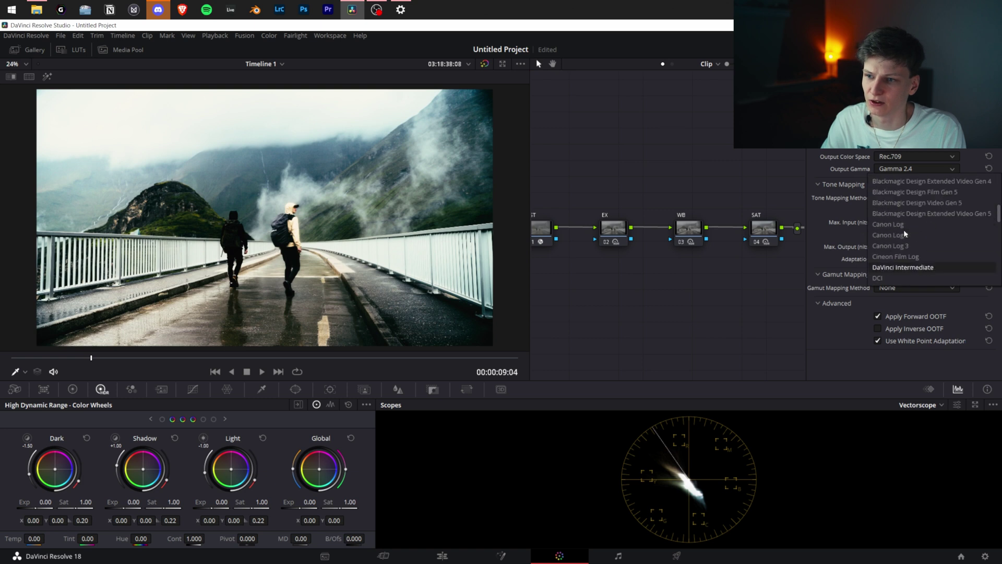
pyautogui.click(899, 256)
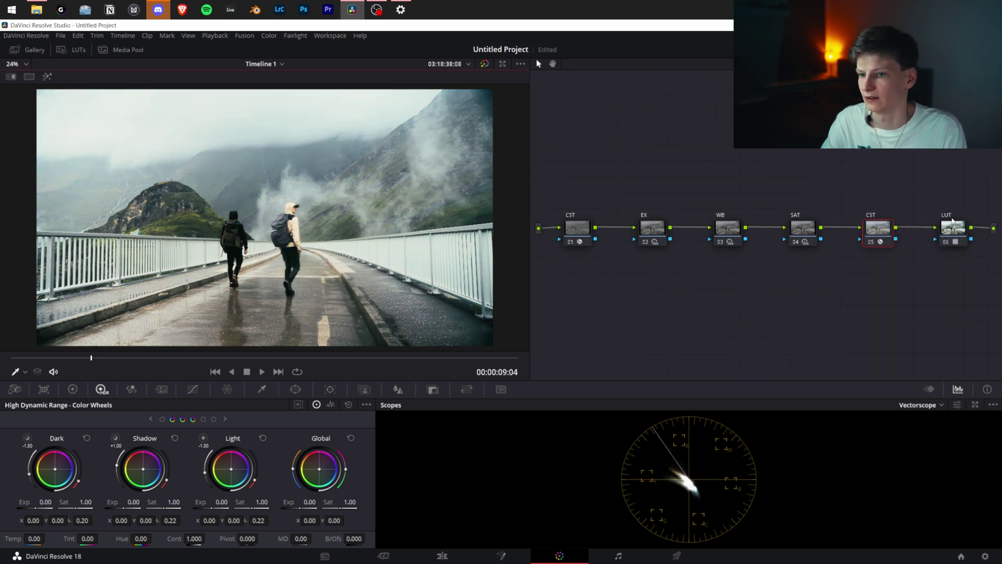
pyautogui.click(955, 228)
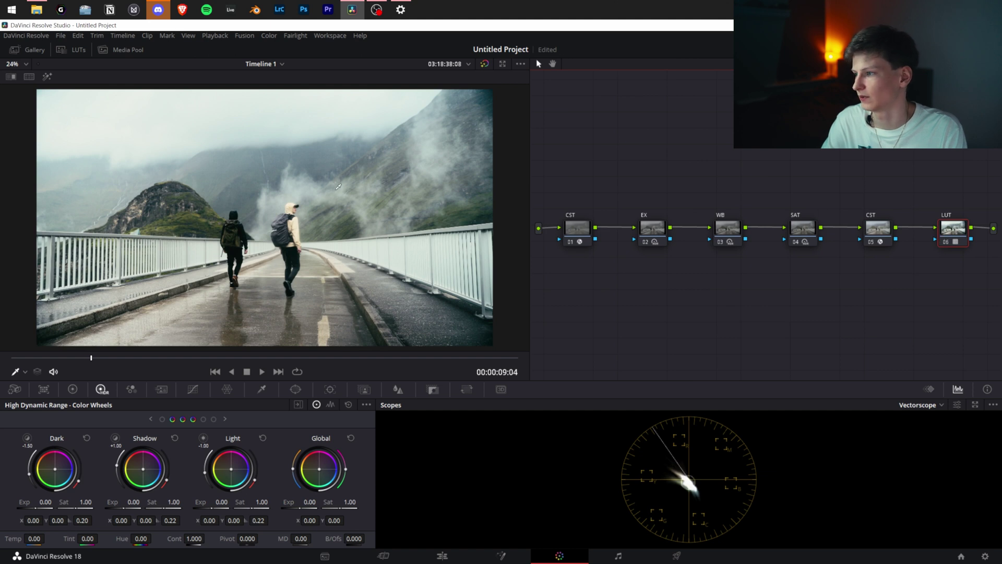
# Lower the EX node's Light and Shadow exposure while viewing the Waveform scope.
pyautogui.hotkey('shift', ';')
pyautogui.hotkey('shift', ';')
pyautogui.hotkey('shift', ';')
pyautogui.hotkey('shift', ';')
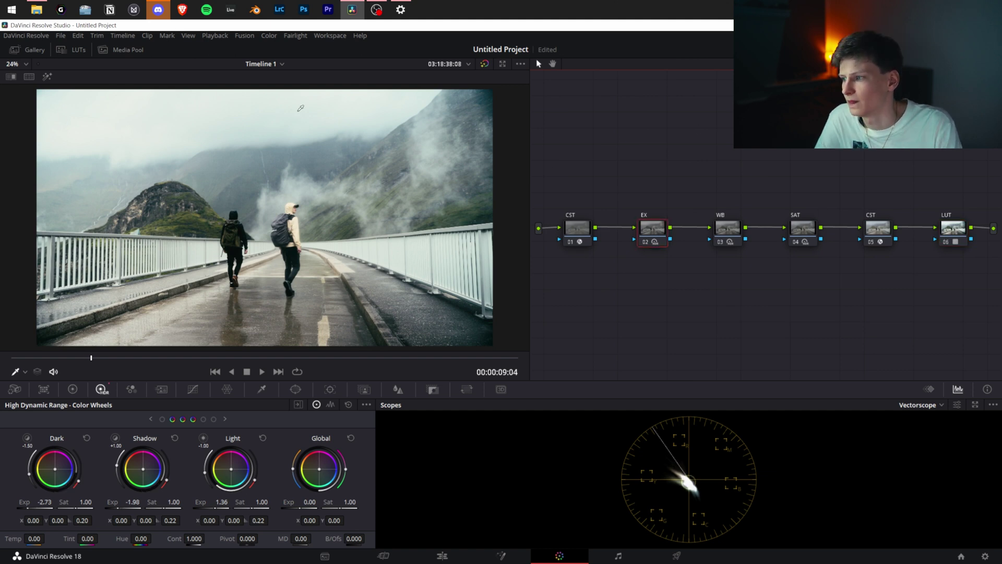
pyautogui.moveTo(214, 506); pyautogui.dragTo(201, 506)
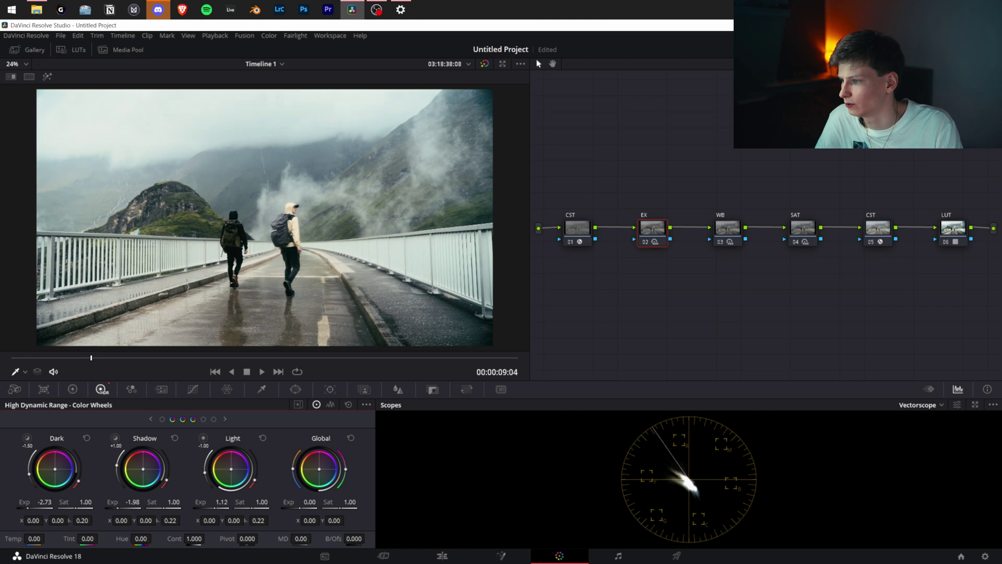
pyautogui.click(914, 406)
pyautogui.click(921, 432)
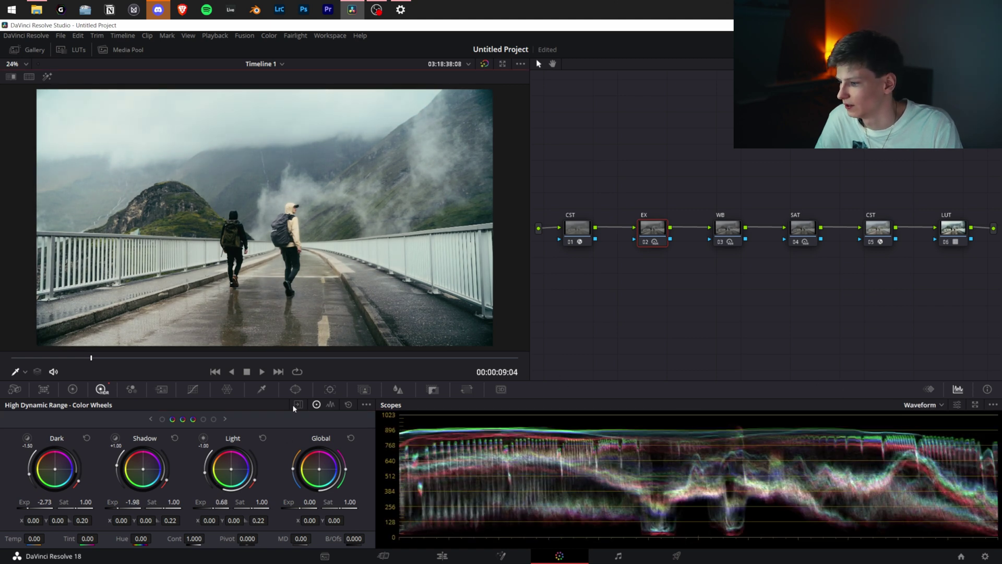
pyautogui.moveTo(131, 502); pyautogui.dragTo(119, 502)
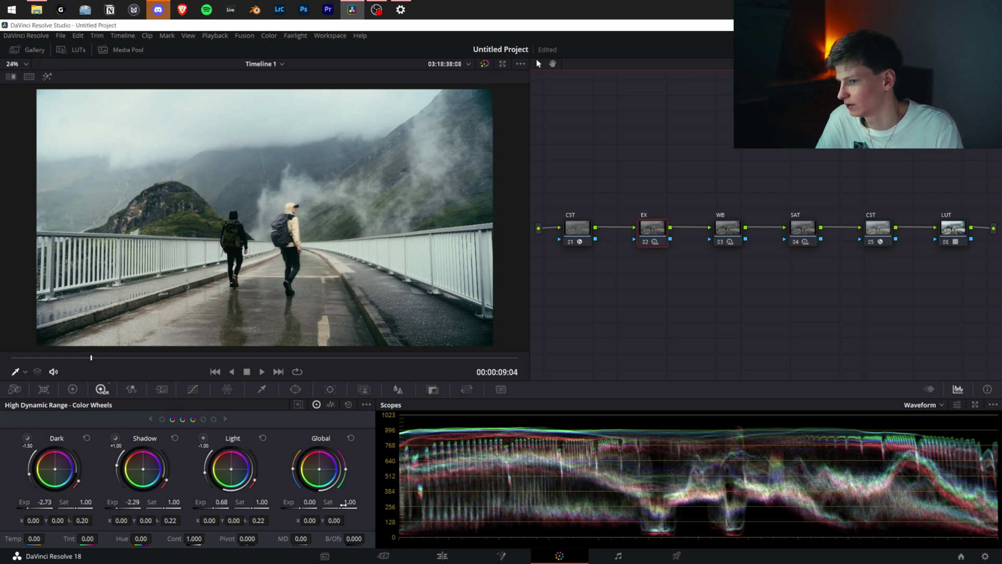
# Re-enable the WB node, compare against the ungraded image, then switch to clip 02.
pyautogui.click(792, 227)
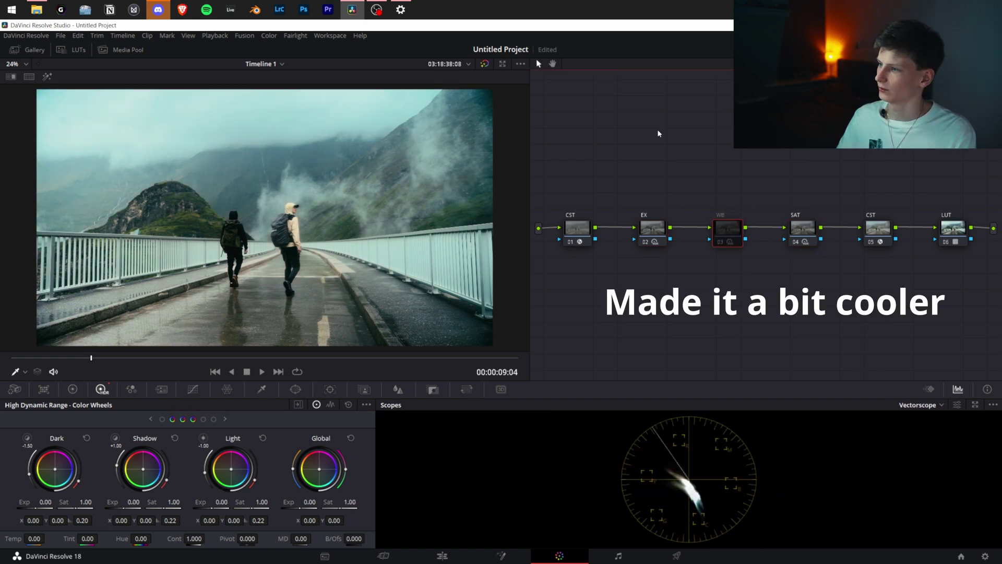
pyautogui.hotkey('ctrl', 'd')
pyautogui.hotkey('shift', 'd')
pyautogui.hotkey('shift', 'd')
pyautogui.hotkey('shift', 'd')
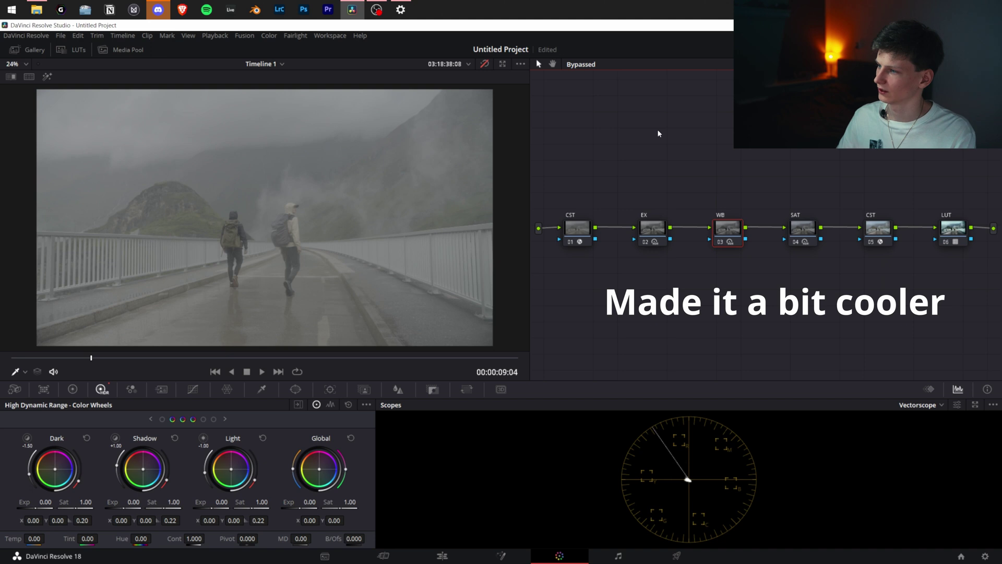
pyautogui.hotkey('shift', 'd')
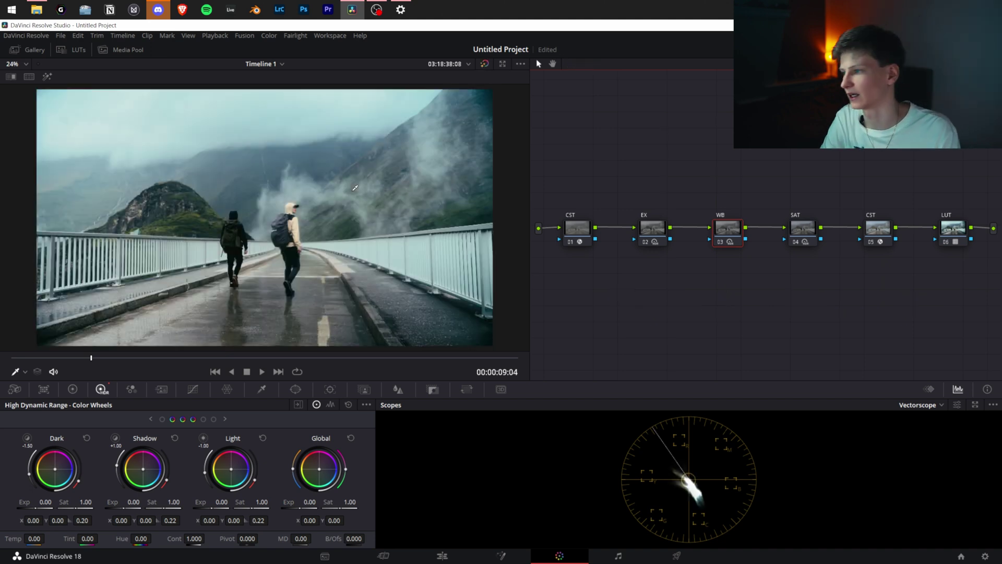
pyautogui.hotkey('ctrl', 'shift', 'c')
pyautogui.click(94, 354)
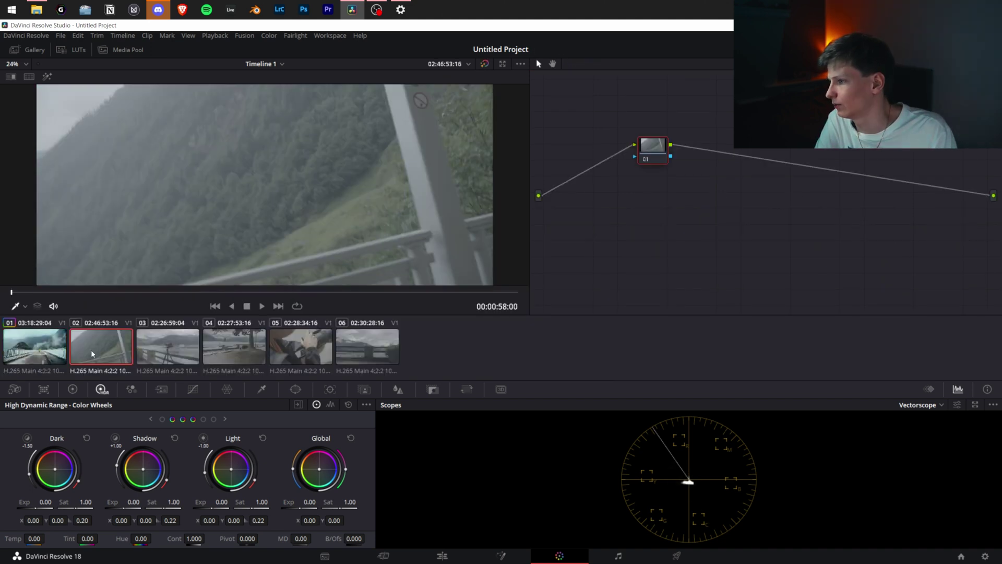
# Copy clip 01's six-node grade onto clip 02 and add a new CST node 07 after SAT.
pyautogui.middleClick(59, 349)
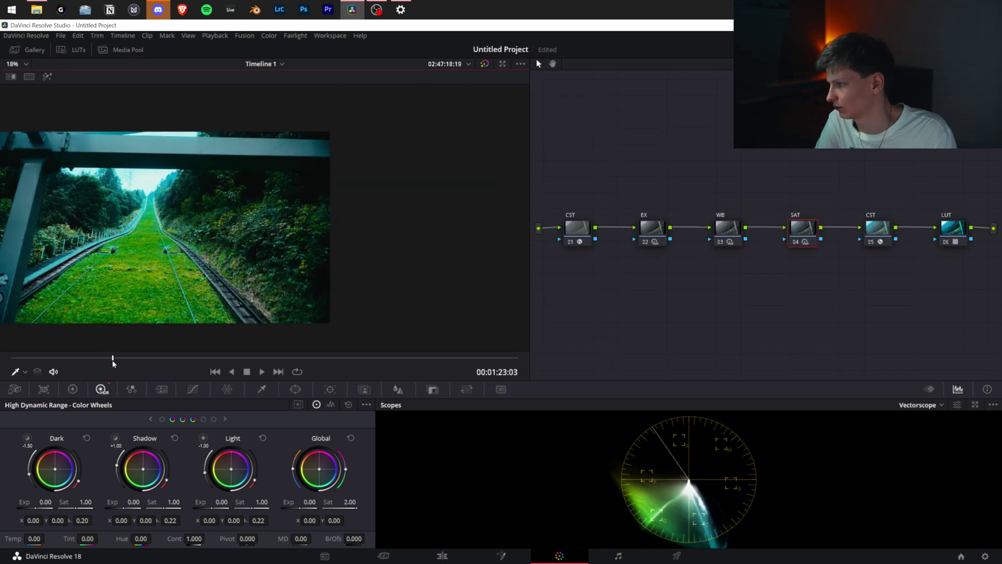
pyautogui.moveTo(112, 360); pyautogui.dragTo(137, 363)
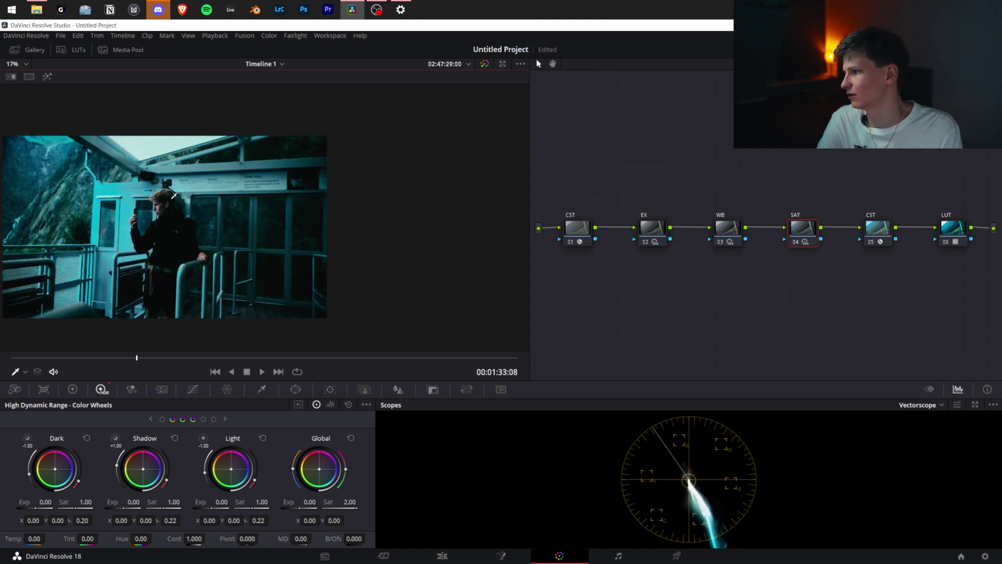
pyautogui.scroll(3, 173, 195)
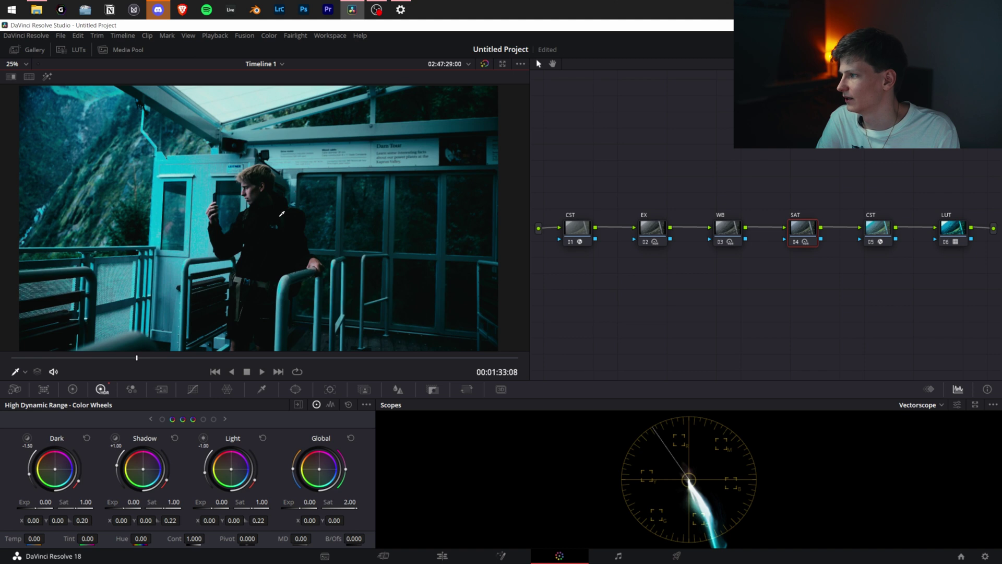
pyautogui.scroll(-1, 282, 213)
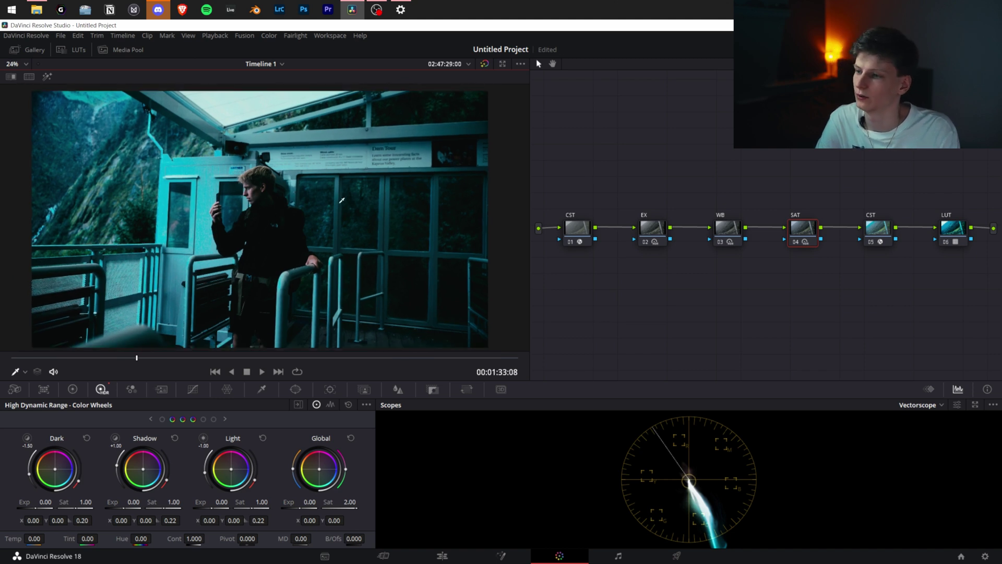
pyautogui.hotkey('ctrl', 'v')
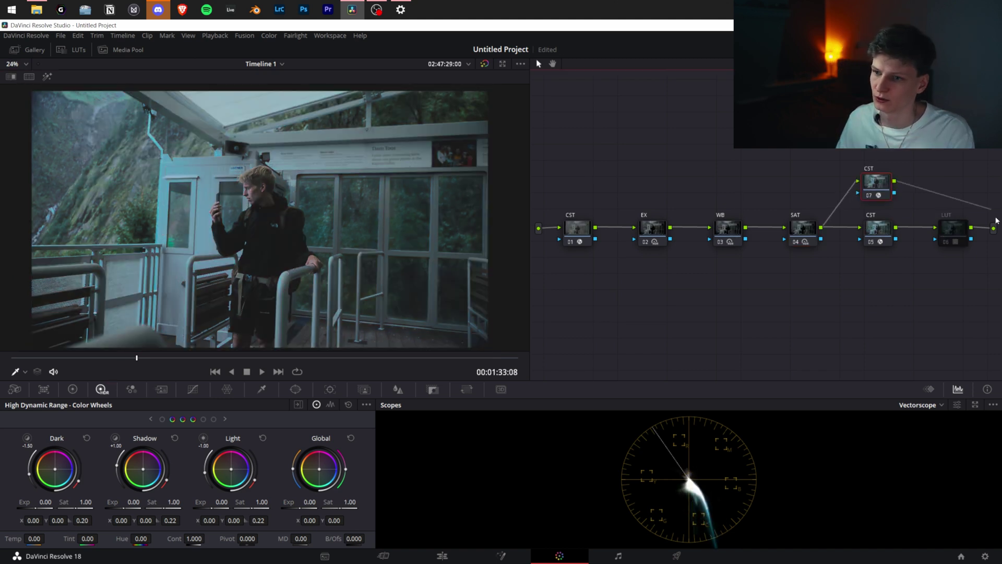
pyautogui.moveTo(995, 221); pyautogui.dragTo(993, 228)
# Route CST node 07 to the output with Gamma 2.4, and reset EX's Dark exposure to 0.00.
pyautogui.moveTo(886, 185); pyautogui.dragTo(889, 184)
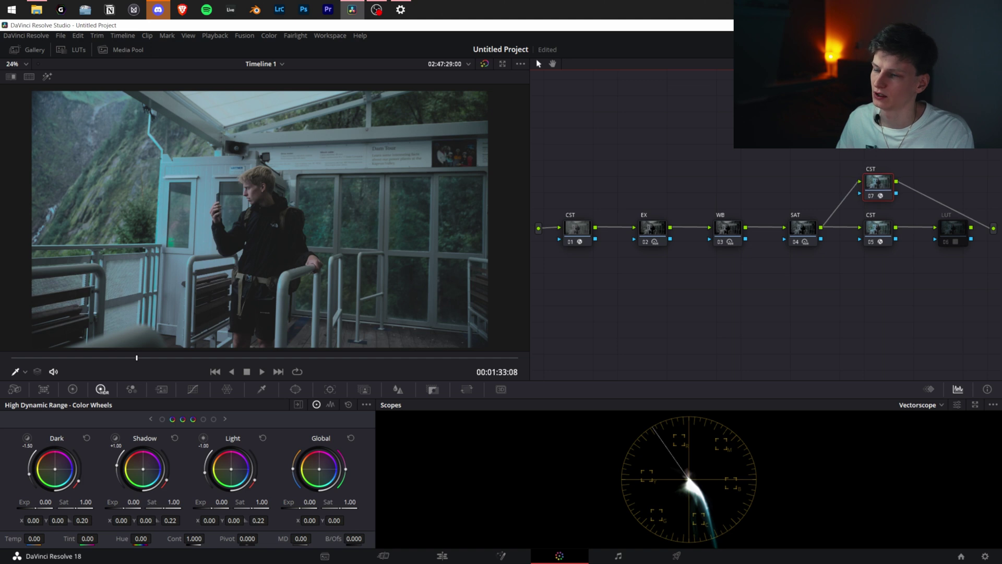
pyautogui.click(893, 166)
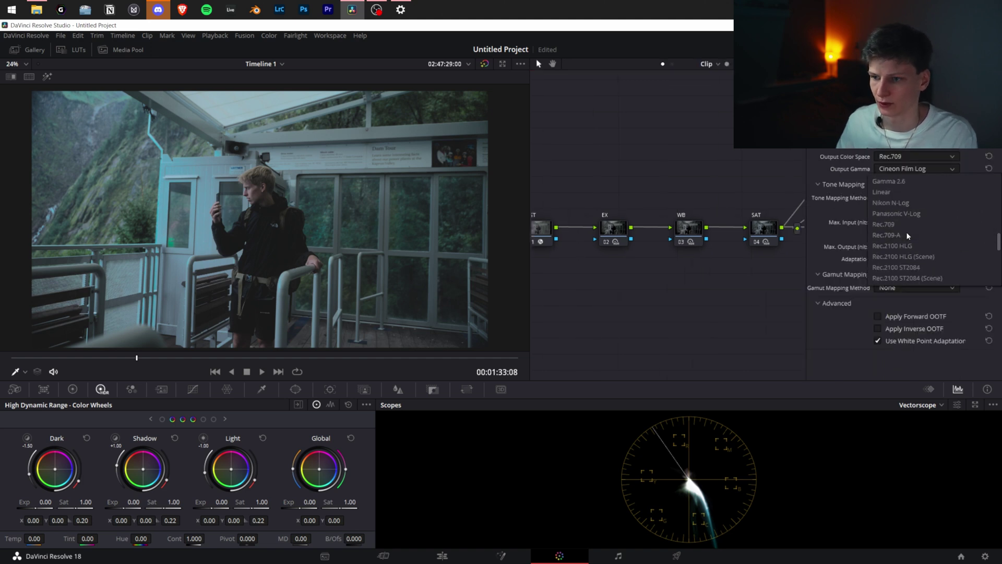
pyautogui.click(906, 203)
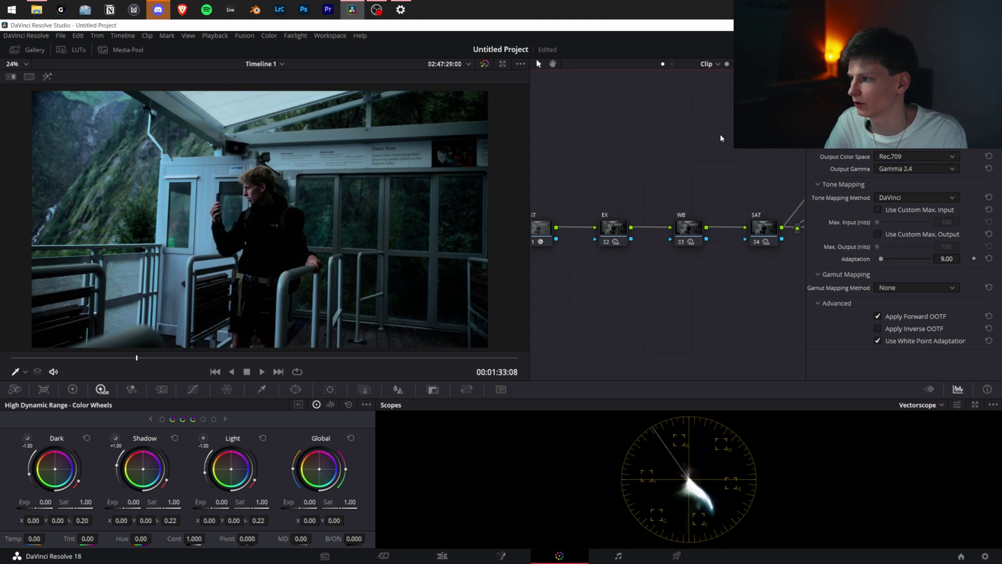
pyautogui.click(666, 227)
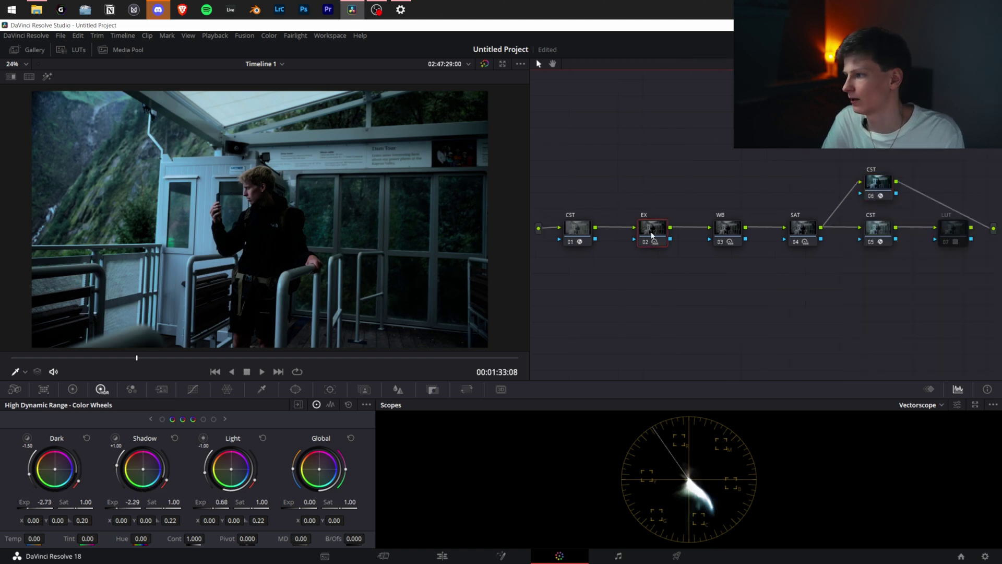
pyautogui.click(87, 439)
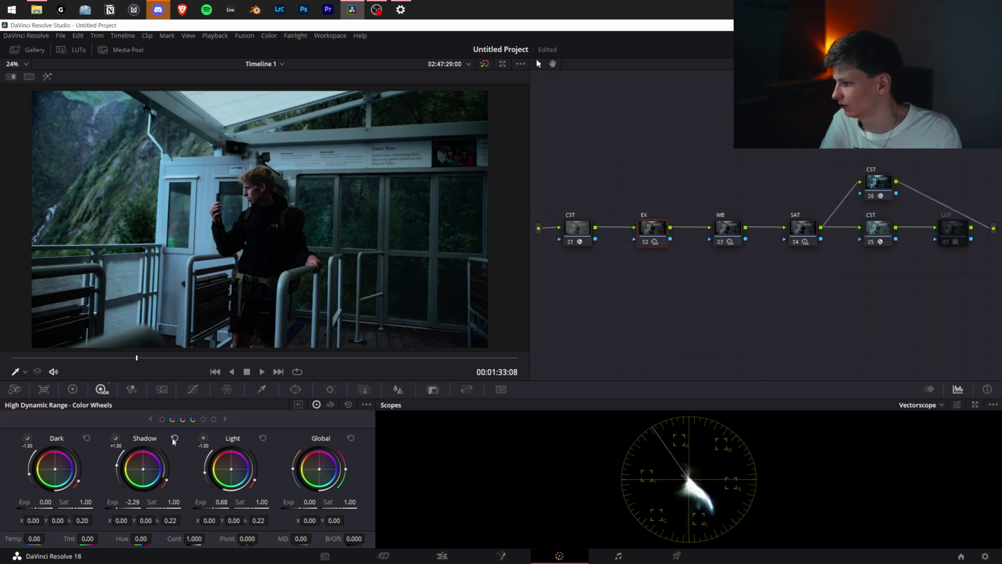
# Reset EX's Shadow and Light exposure, then set Shadow to -1.03 with the Waveform scope.
pyautogui.click(174, 439)
pyautogui.click(262, 438)
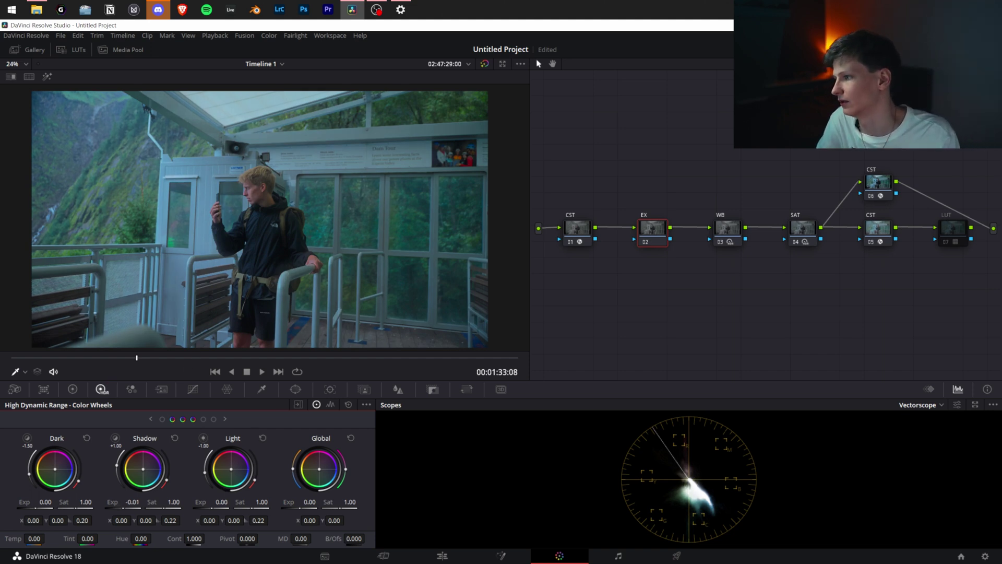
pyautogui.moveTo(133, 502); pyautogui.dragTo(99, 501)
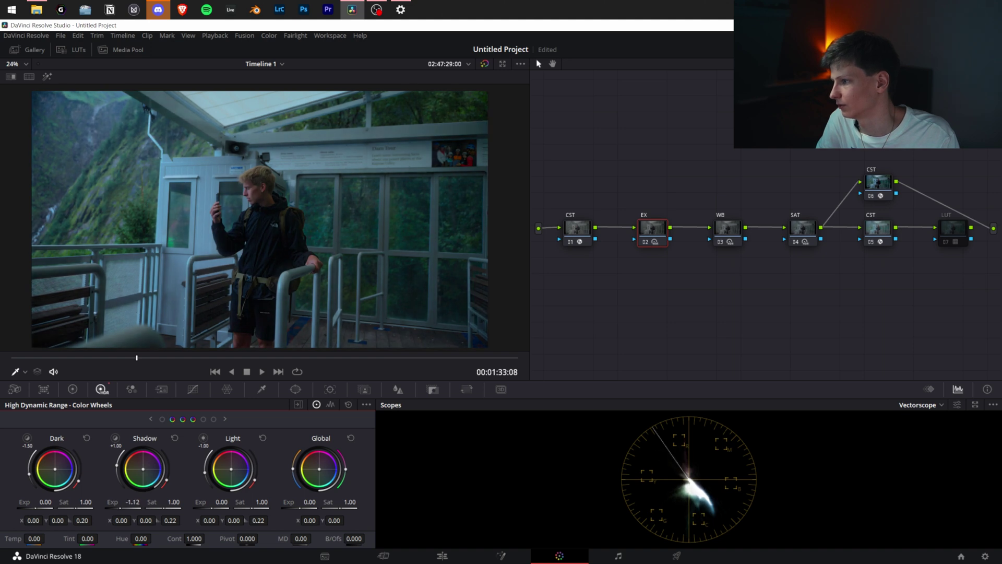
pyautogui.click(919, 404)
pyautogui.click(916, 430)
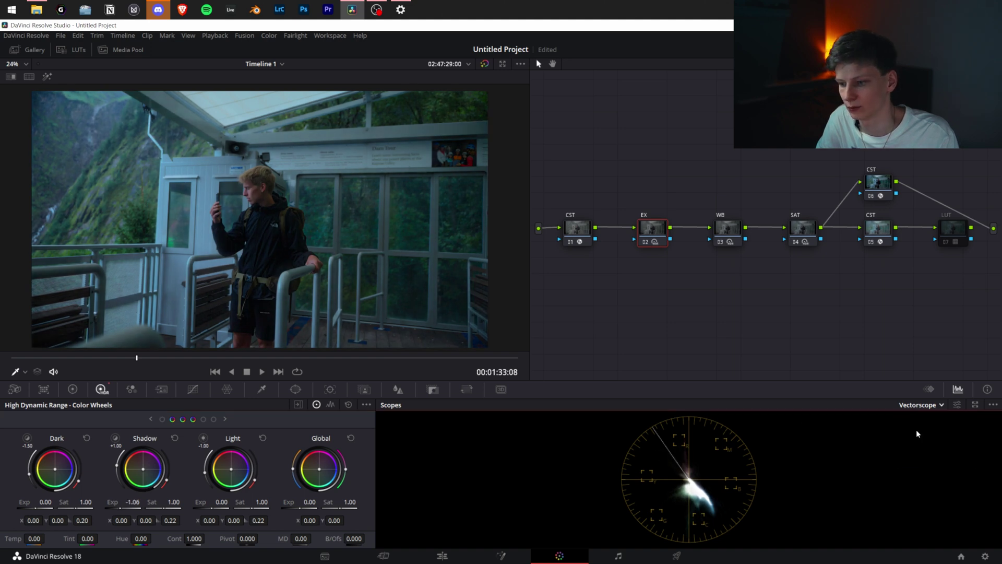
pyautogui.moveTo(127, 502); pyautogui.dragTo(130, 503)
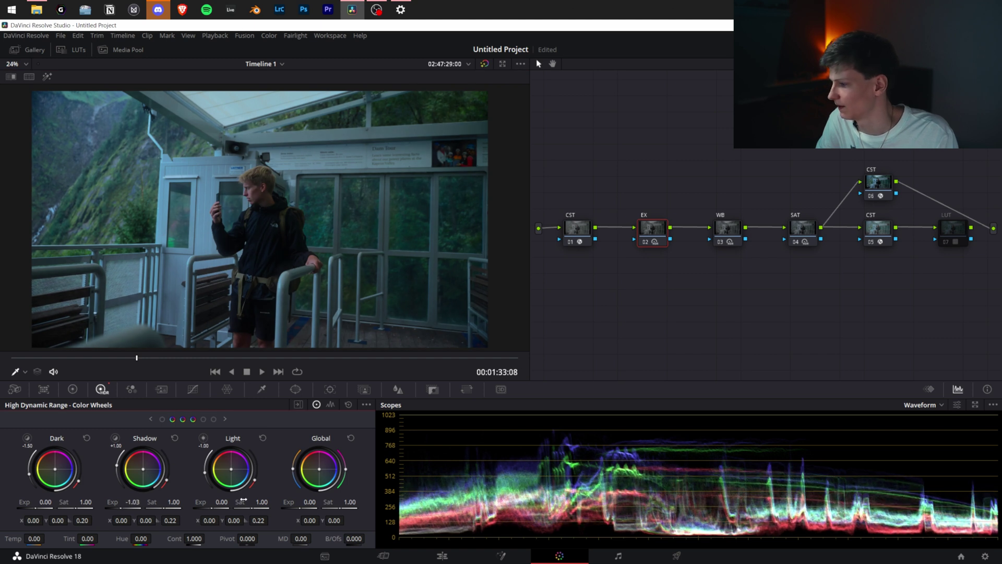
# Raise EX's Light exposure to 1.73 and compare the node on and off.
pyautogui.moveTo(221, 501); pyautogui.dragTo(278, 501)
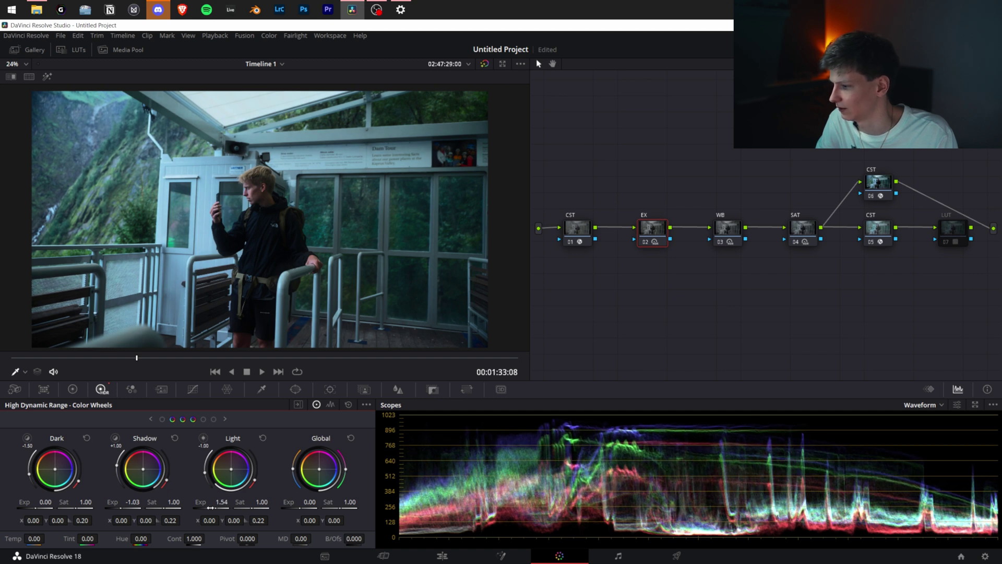
pyautogui.moveTo(210, 507); pyautogui.dragTo(219, 507)
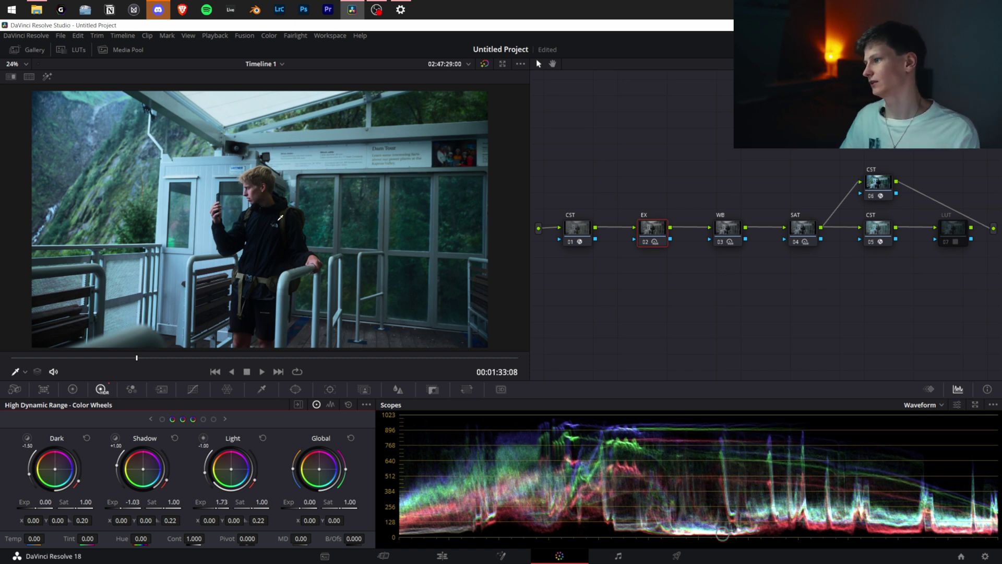
pyautogui.scroll(-1, 283, 220)
pyautogui.scroll(1, 287, 221)
pyautogui.hotkey('ctrl', 'd')
pyautogui.hotkey('ctrl', 'd')
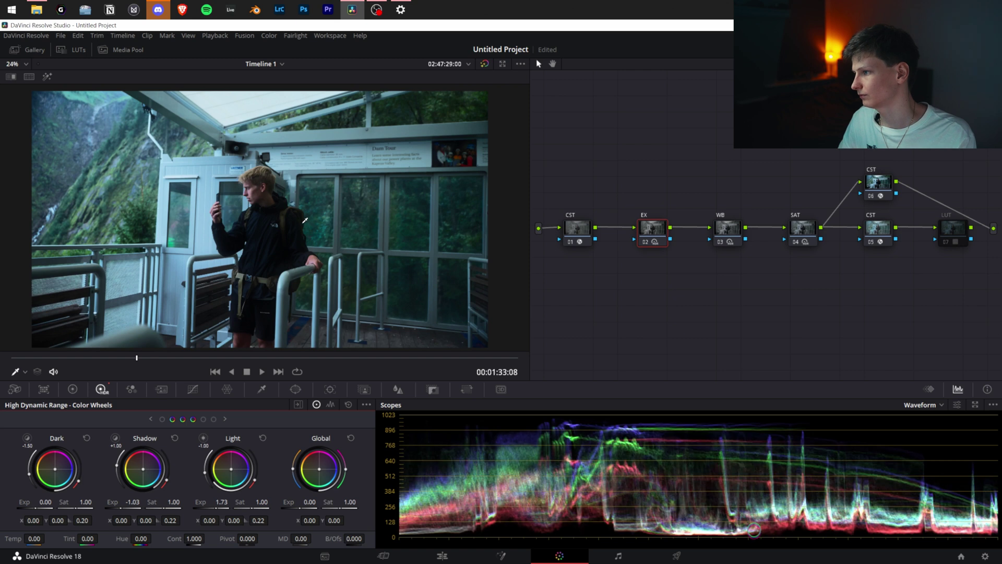
pyautogui.hotkey('ctrl', 'd')
pyautogui.hotkey('ctrl', 'd')
# Show the vectorscope and nudge node 03 (WB)'s global Y balance to 0.01.
pyautogui.click(724, 241)
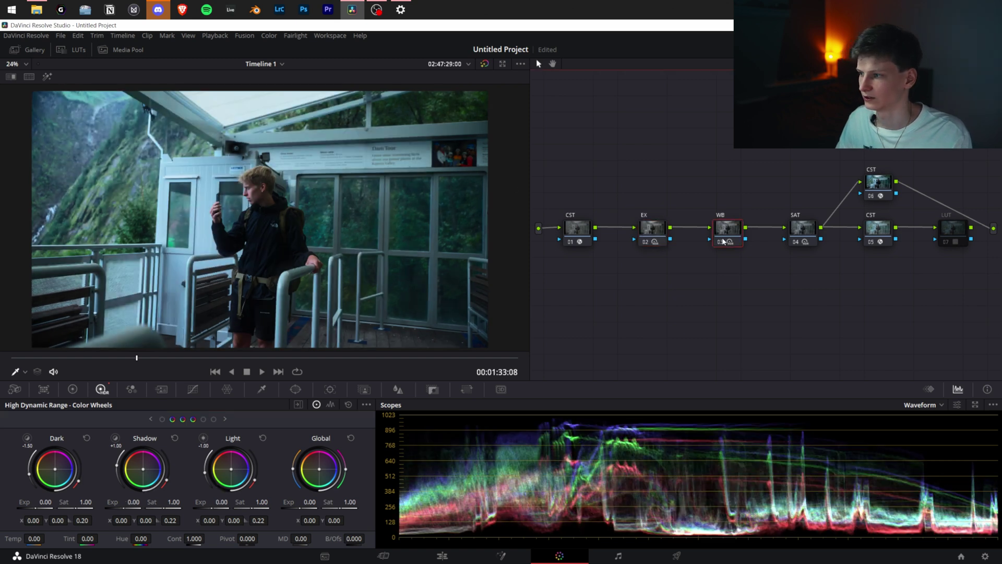
pyautogui.click(932, 405)
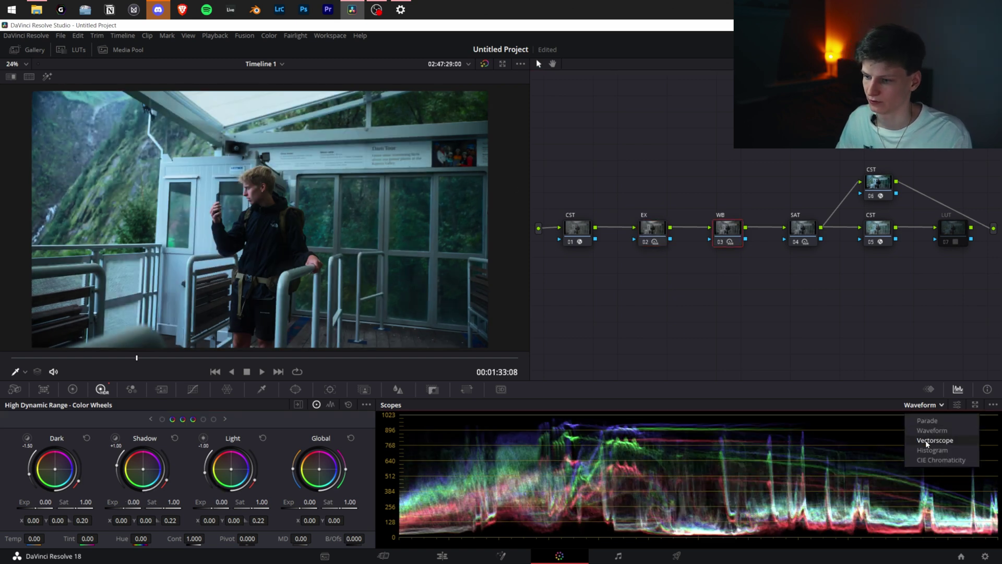
pyautogui.click(927, 441)
pyautogui.click(733, 221)
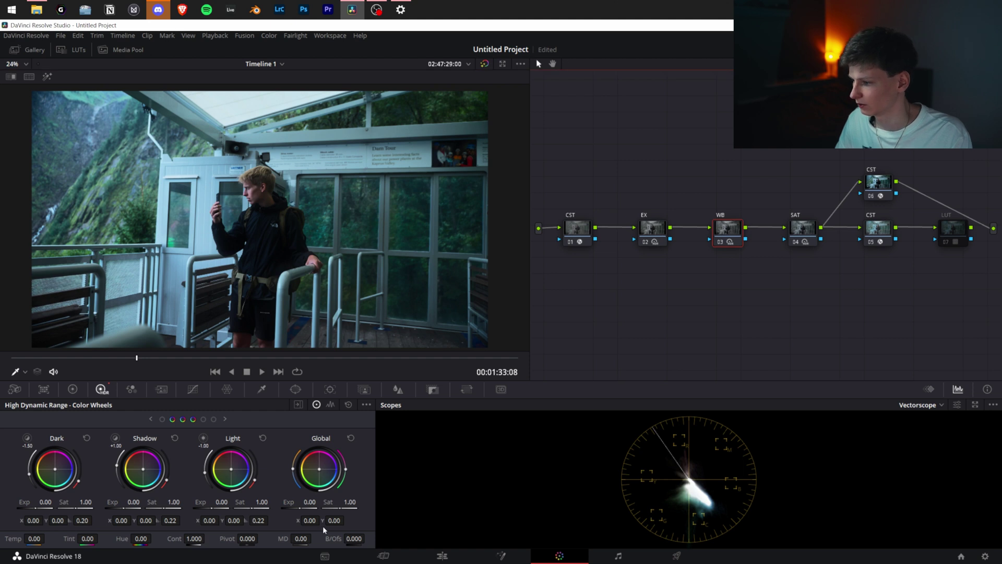
pyautogui.moveTo(311, 520)
pyautogui.mouseDown()
pyautogui.moveTo(334, 520)
pyautogui.moveTo(312, 520)
pyautogui.mouseUp()
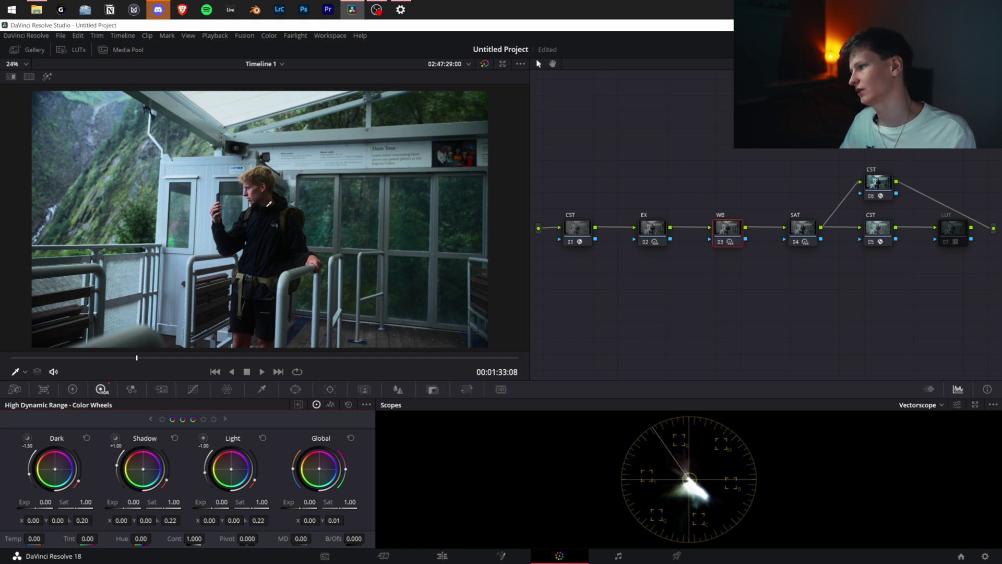
pyautogui.hotkey('ctrl', 'd')
pyautogui.hotkey('ctrl', 'd')
pyautogui.hotkey('ctrl', 'd')
pyautogui.hotkey('ctrl', 'd')
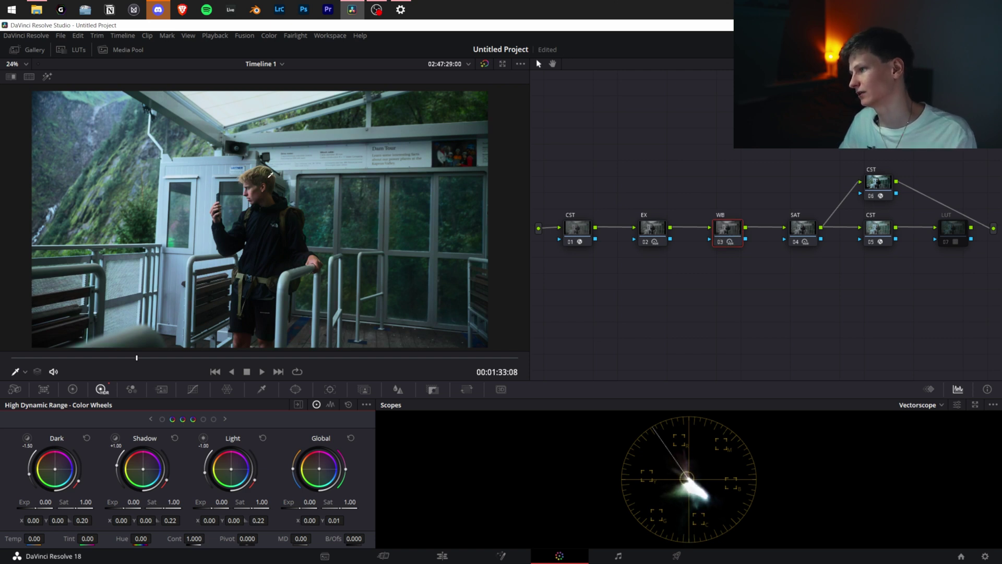
# Connect the LUT node to the main output in place of CST node 07.
pyautogui.click(802, 225)
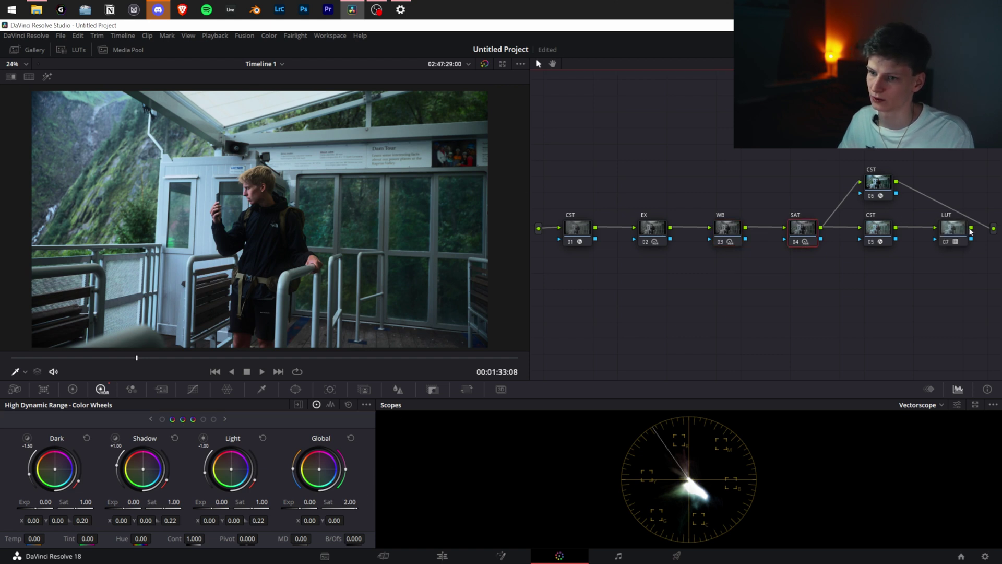
pyautogui.moveTo(970, 227); pyautogui.dragTo(993, 229)
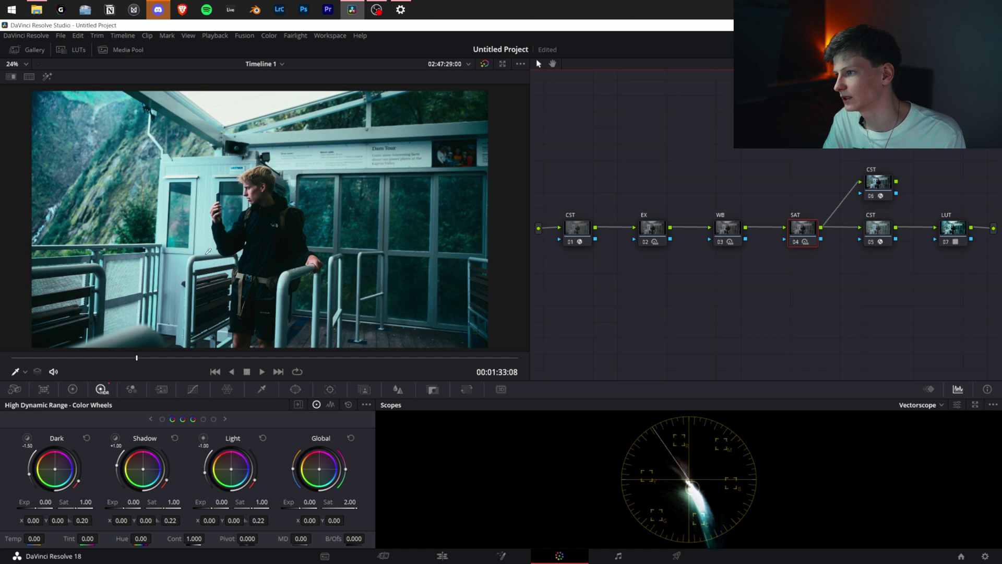
pyautogui.scroll(5, 259, 192)
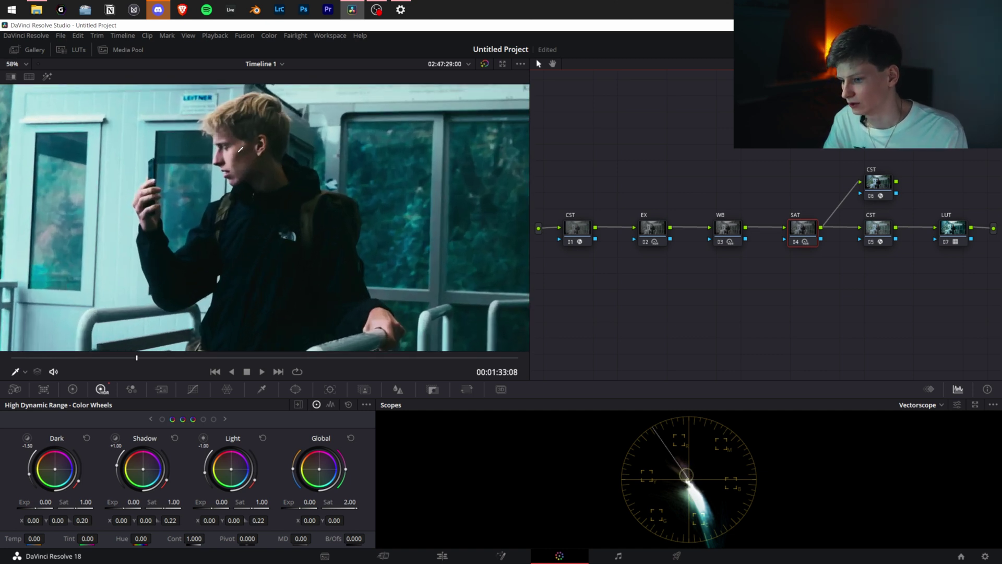
pyautogui.scroll(-5, 255, 163)
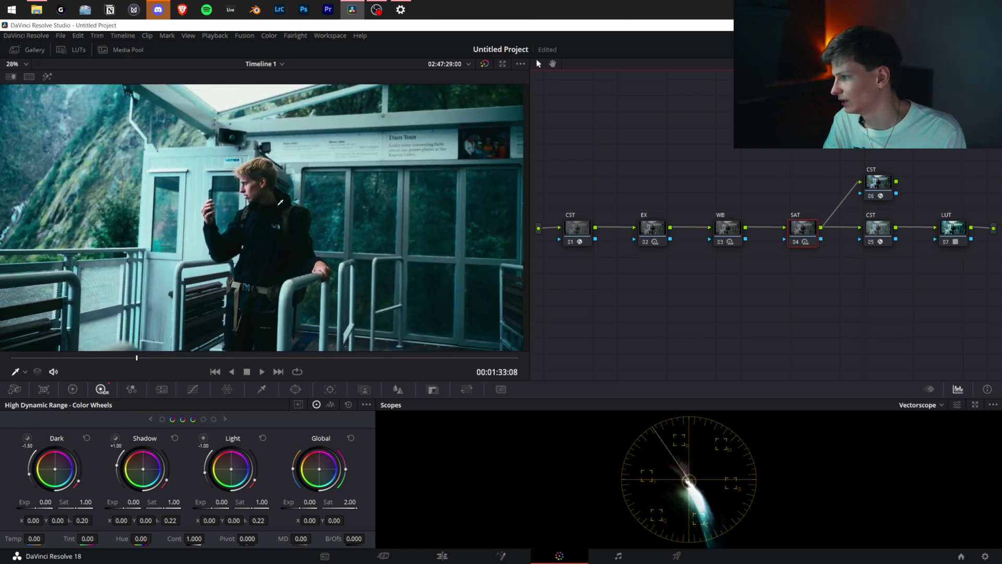
pyautogui.scroll(1, 277, 211)
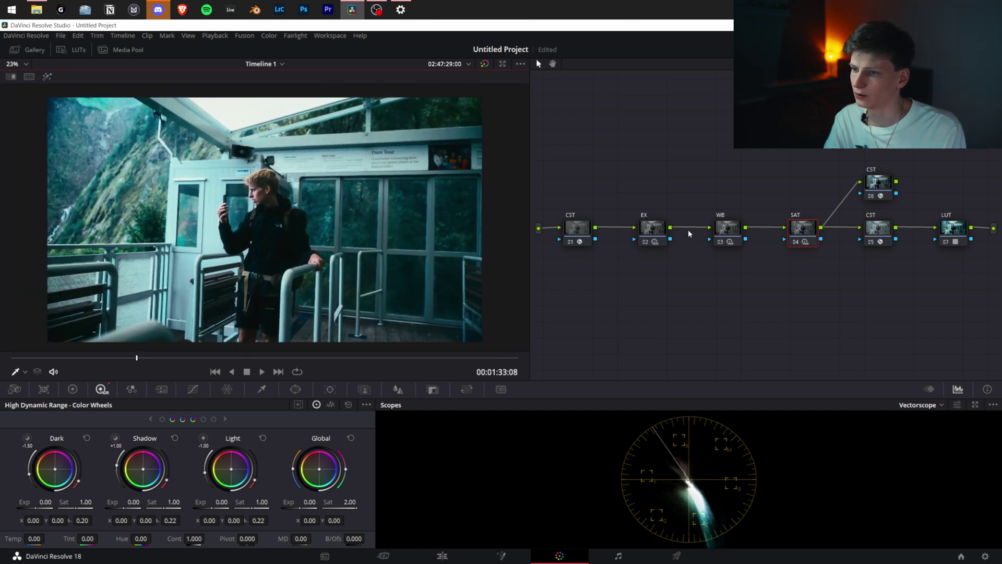
pyautogui.click(724, 230)
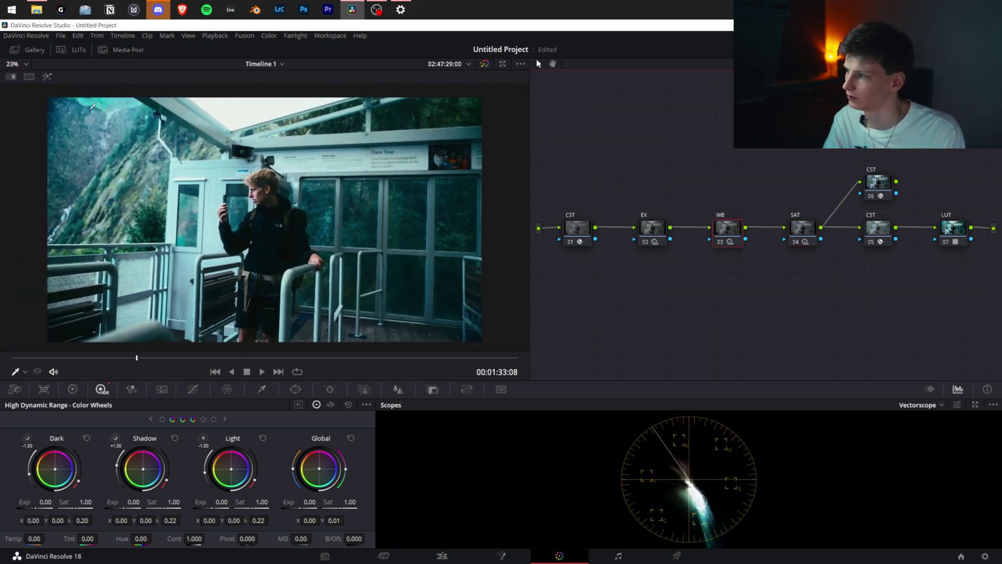
# Switch the scope to Waveform and raise the EX node's global exposure to 0.19.
pyautogui.hotkey('shift', ';')
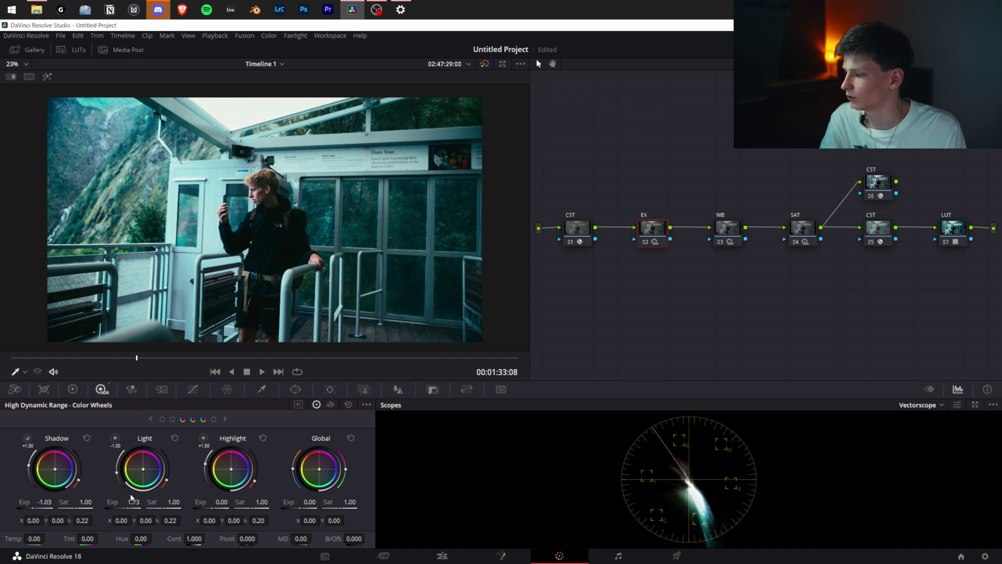
pyautogui.moveTo(134, 501); pyautogui.dragTo(133, 502)
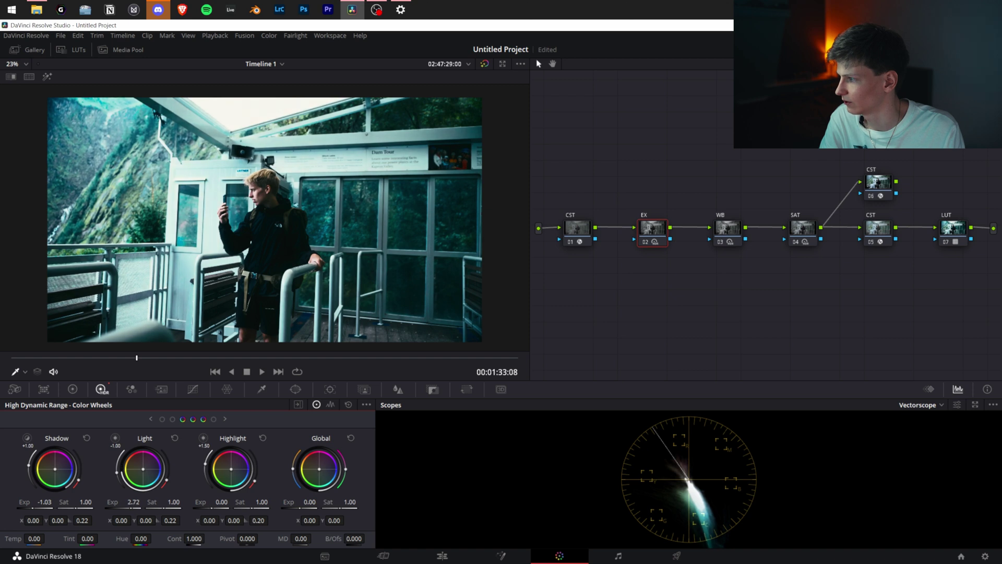
pyautogui.moveTo(134, 501); pyautogui.dragTo(134, 501)
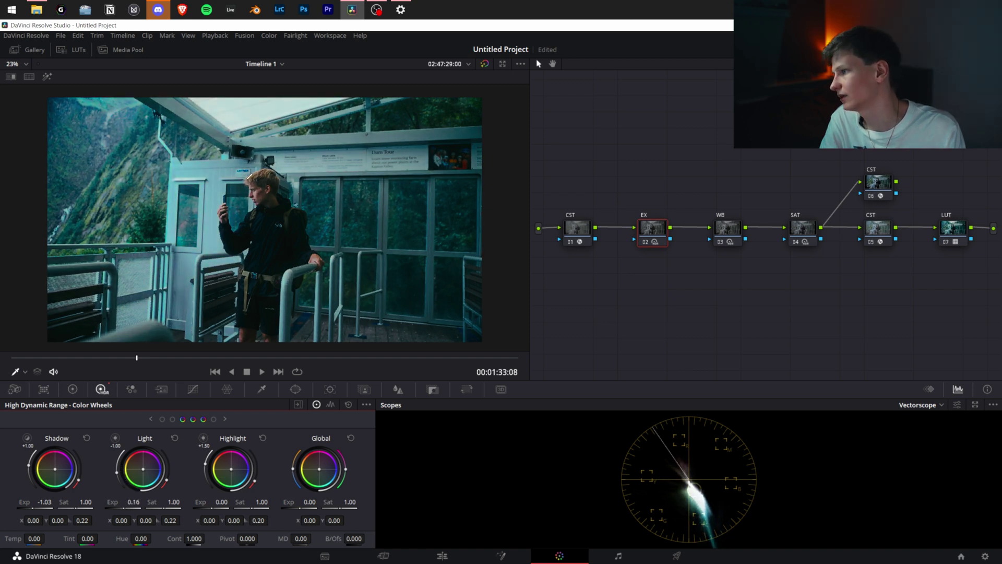
pyautogui.scroll(1, 278, 205)
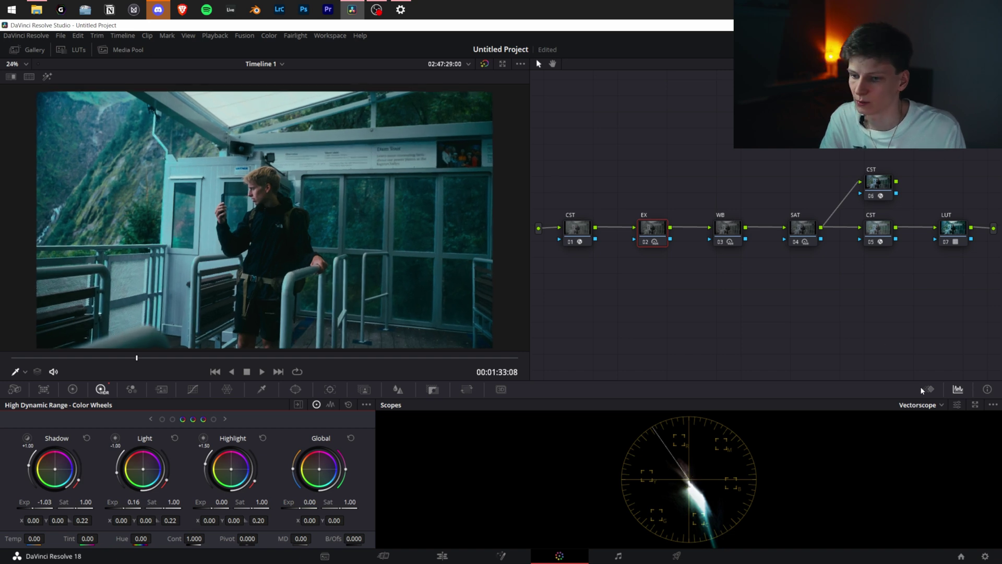
pyautogui.click(918, 405)
pyautogui.click(918, 431)
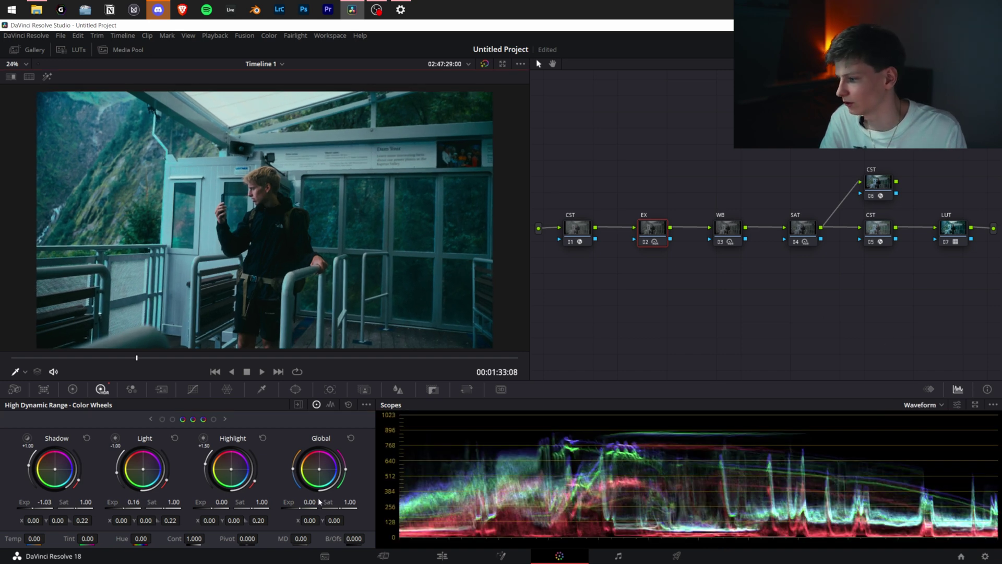
pyautogui.moveTo(318, 497); pyautogui.dragTo(318, 496)
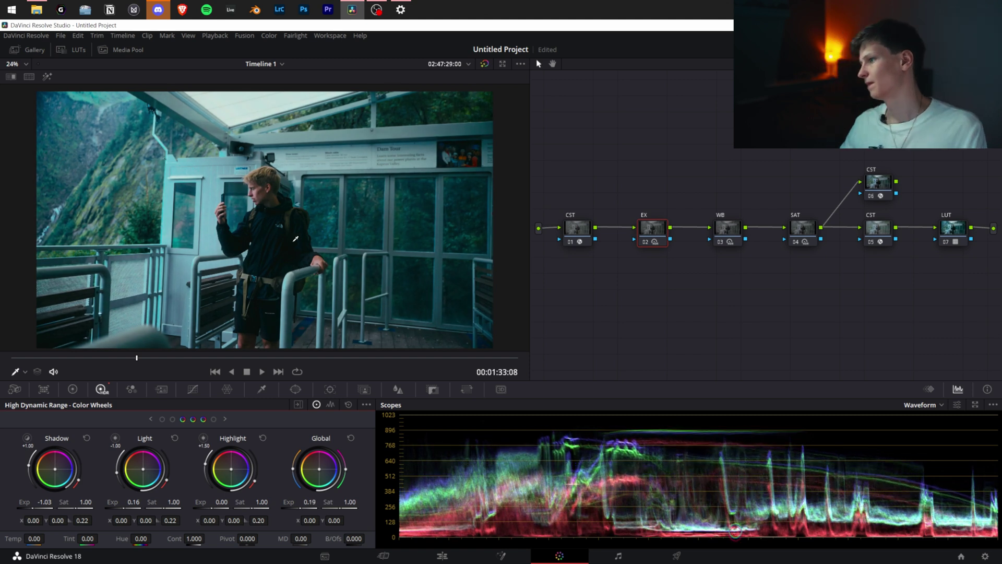
pyautogui.hotkey('shift', 'd')
pyautogui.hotkey('shift', 'd')
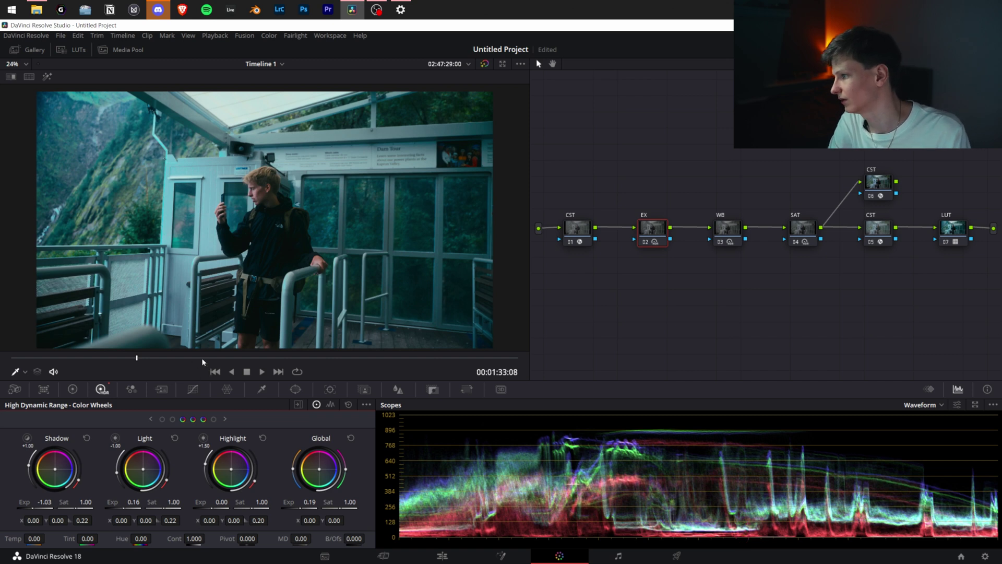
# Set the SAT node's global saturation to 1.75.
pyautogui.scroll(3, 98, 251)
pyautogui.scroll(4, 97, 251)
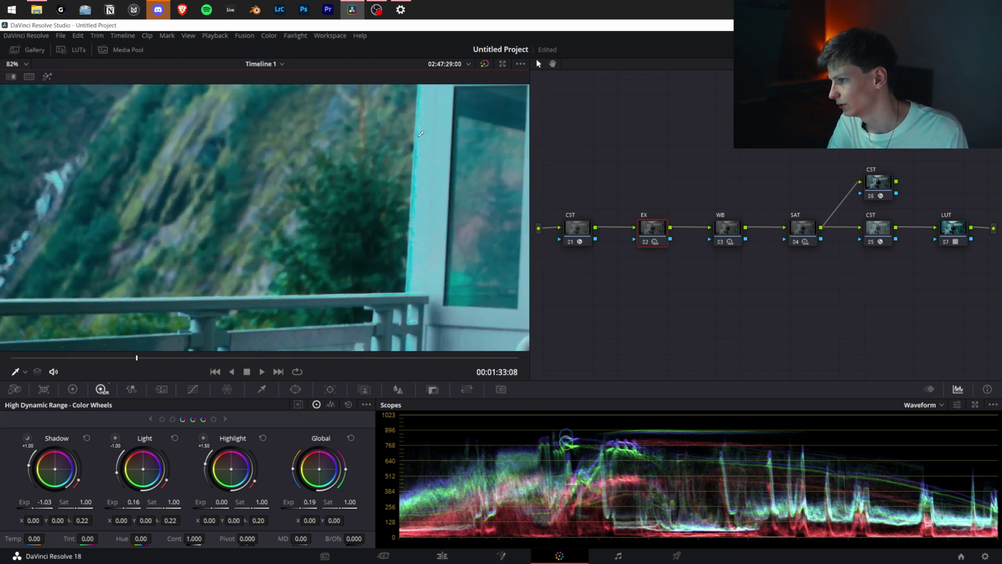
pyautogui.click(810, 231)
pyautogui.click(343, 501)
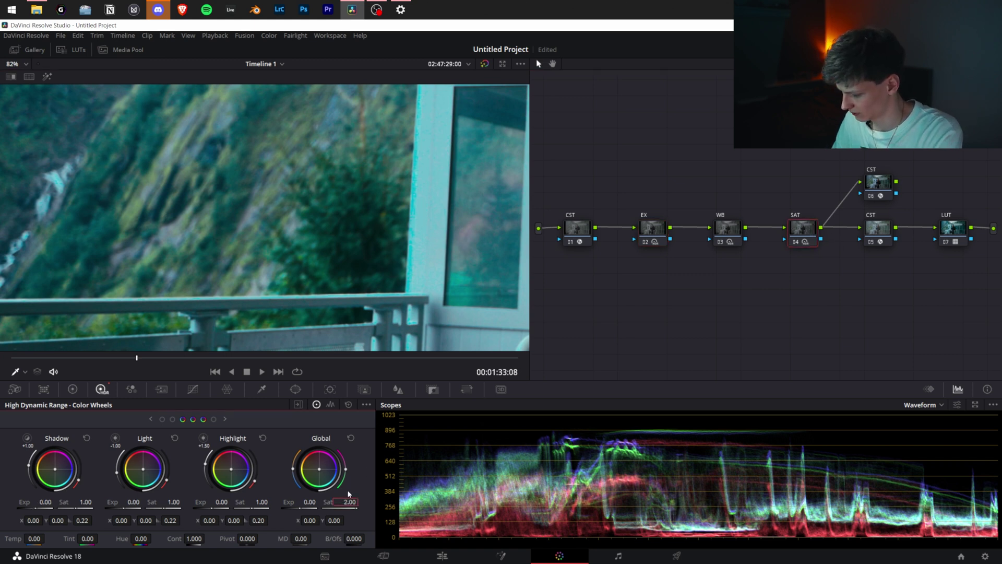
pyautogui.press('Return')
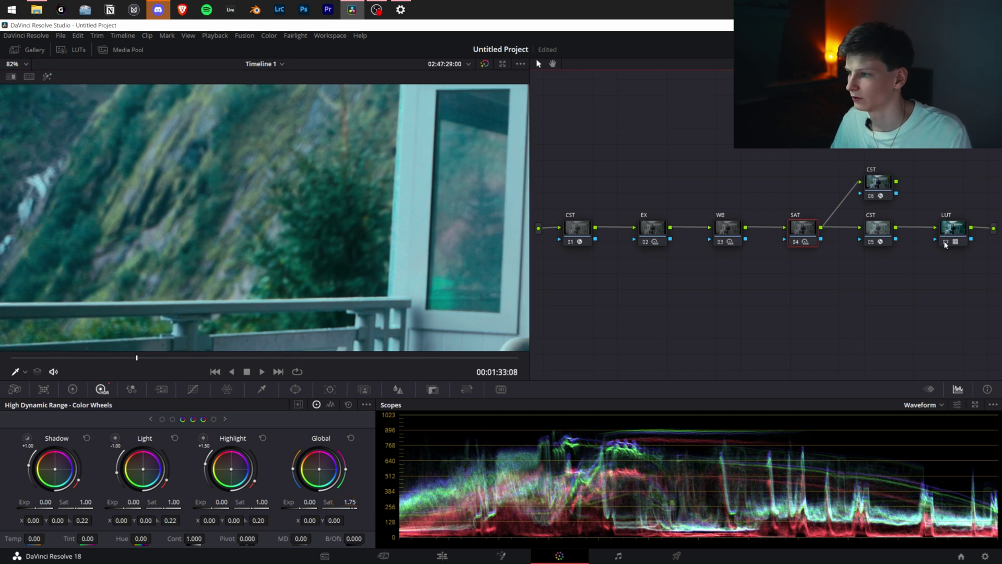
pyautogui.scroll(-5, 262, 210)
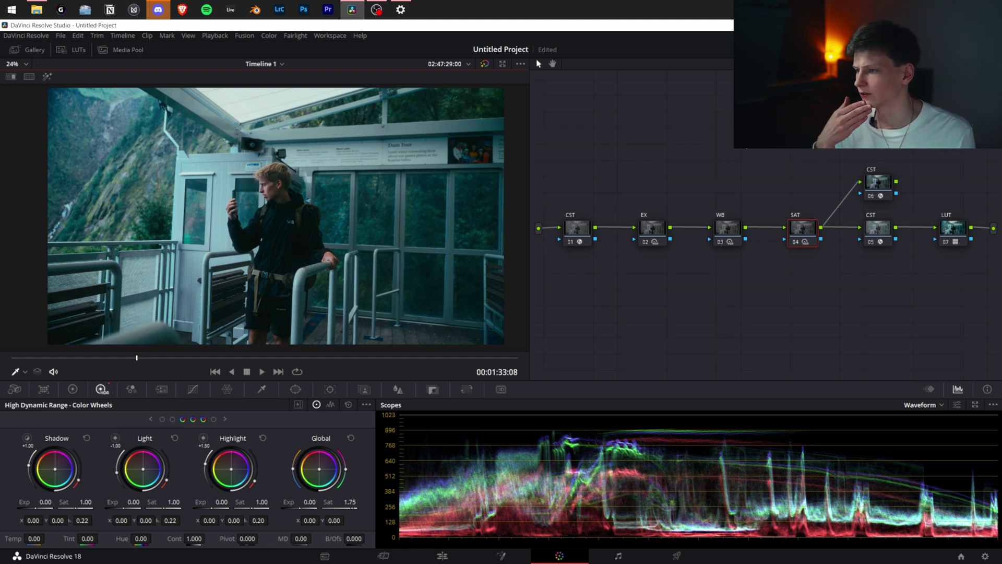
# Add a serial node after WB, label it CW, and clean up the node graph.
pyautogui.rightClick(721, 231)
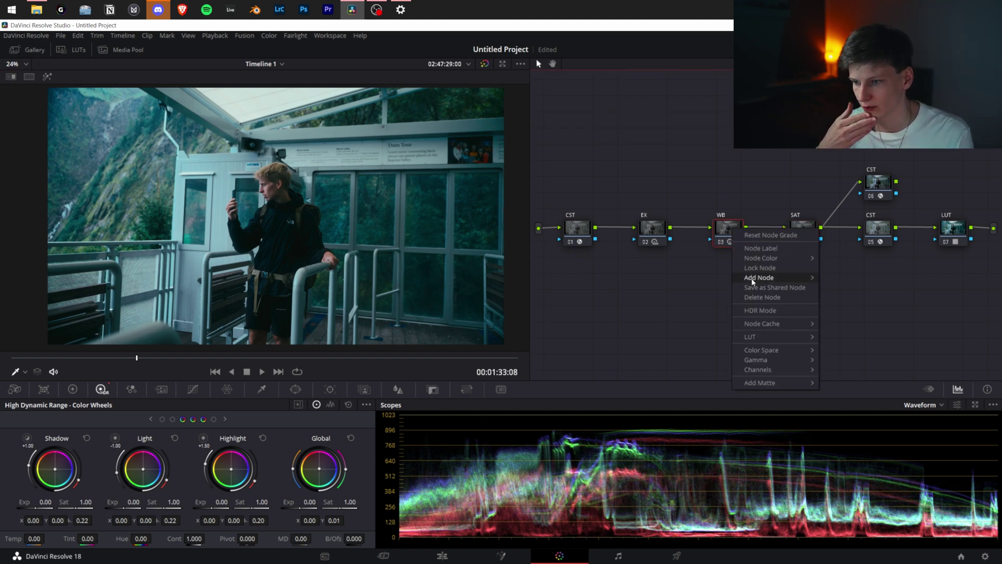
pyautogui.moveTo(814, 277)
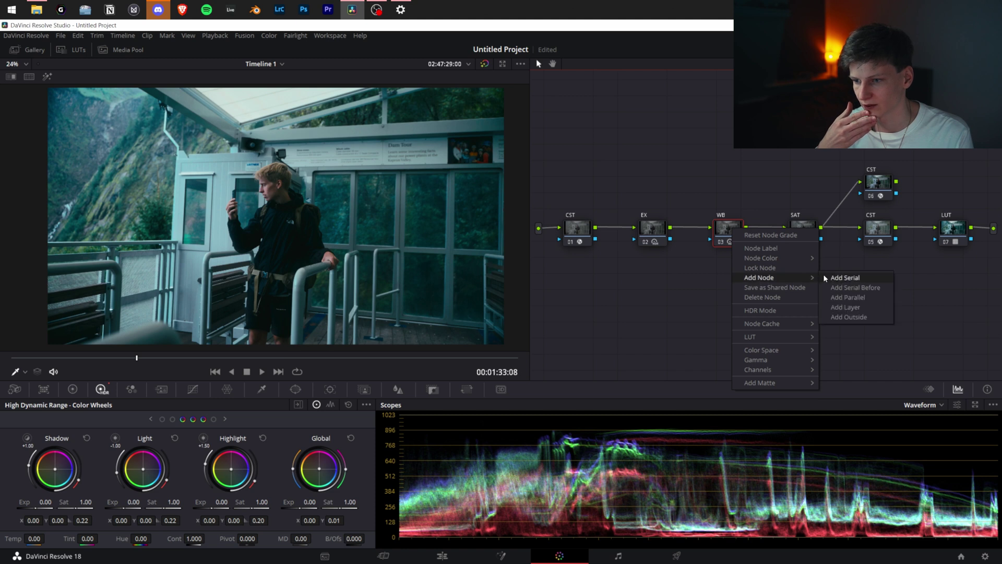
pyautogui.click(823, 276)
pyautogui.rightClick(779, 267)
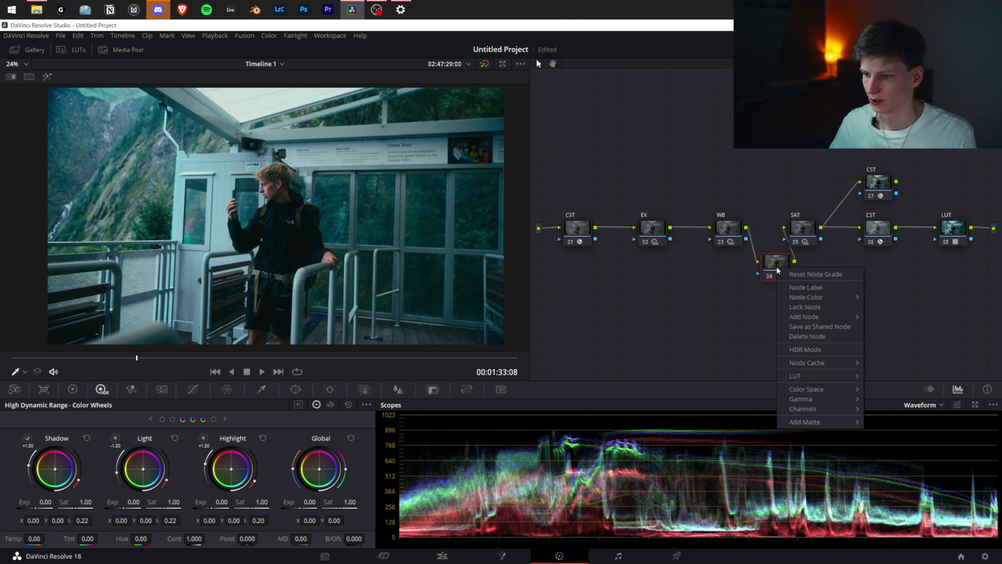
pyautogui.click(791, 291)
pyautogui.rightClick(806, 318)
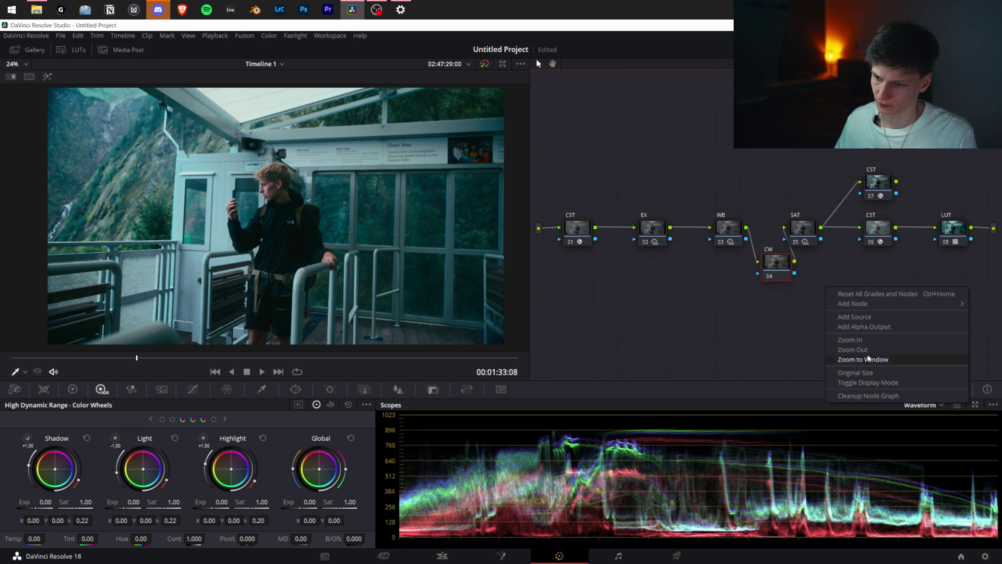
pyautogui.click(871, 395)
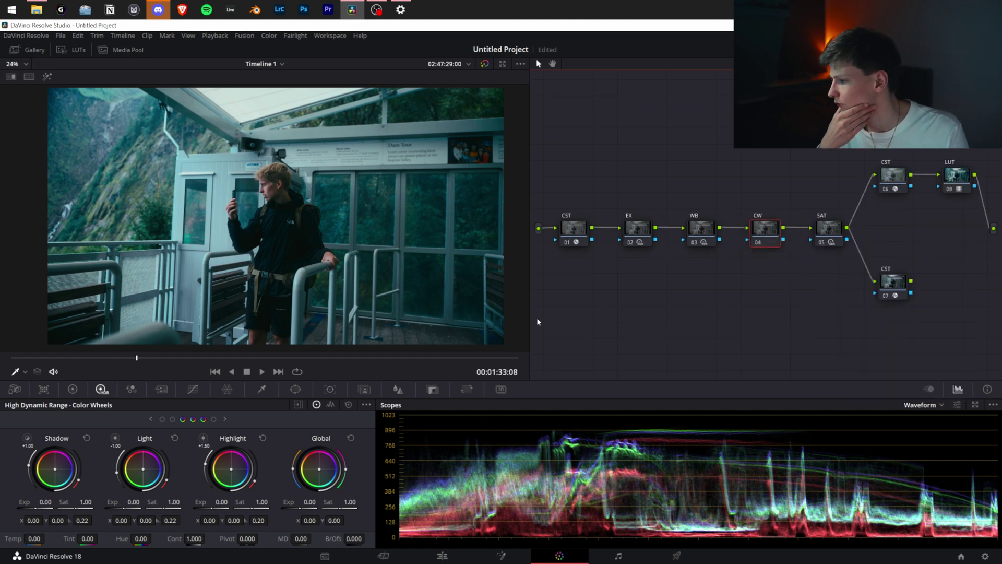
# Open the Color Warper enlarged for the CW node and set a 12-point mesh.
pyautogui.click(227, 389)
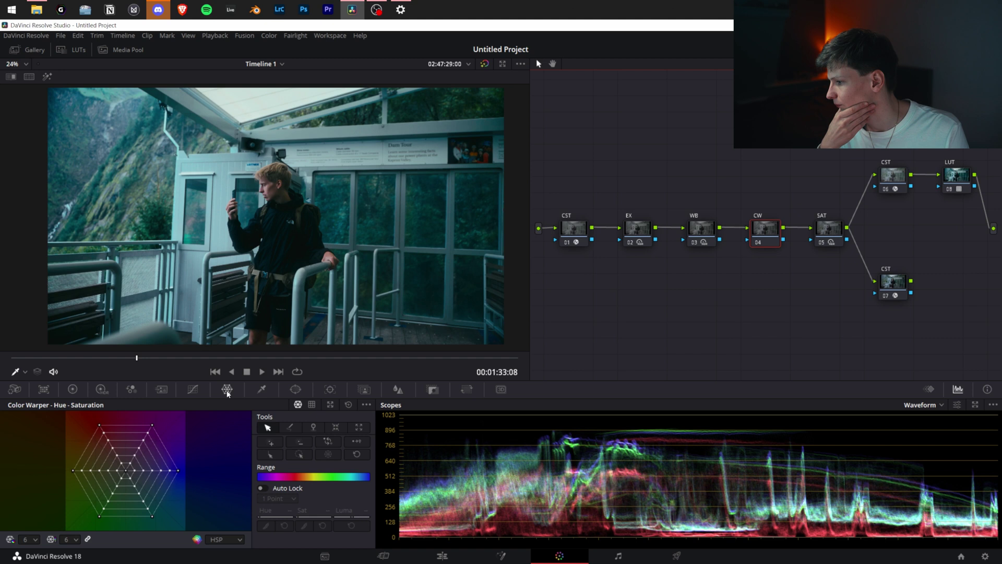
pyautogui.click(330, 405)
pyautogui.moveTo(507, 113); pyautogui.dragTo(656, 134)
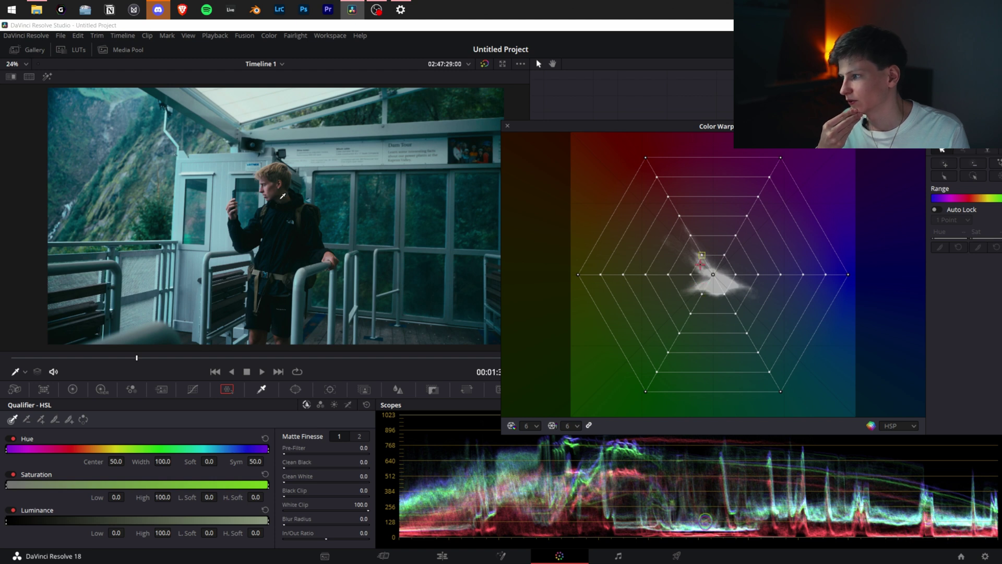
pyautogui.click(536, 426)
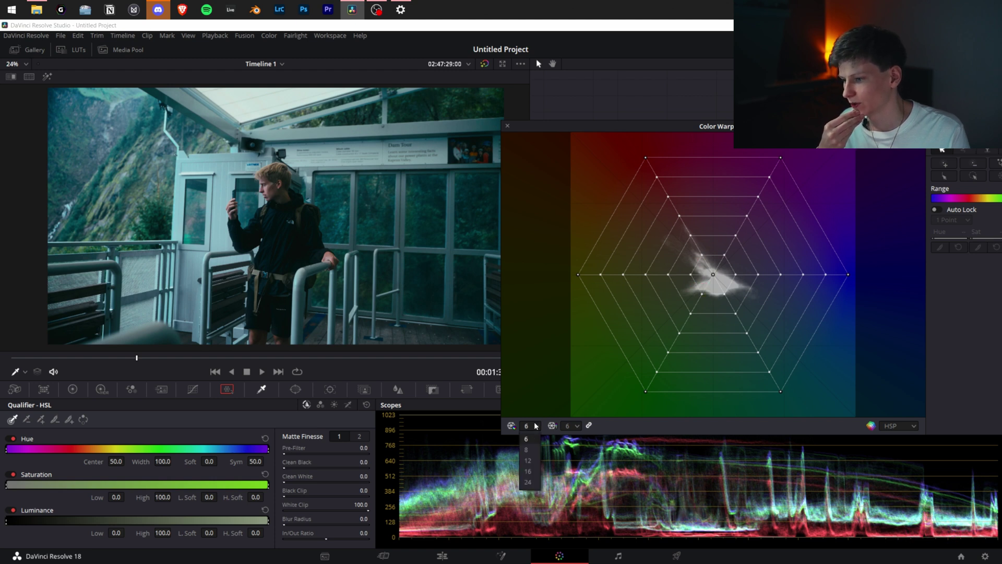
pyautogui.click(528, 460)
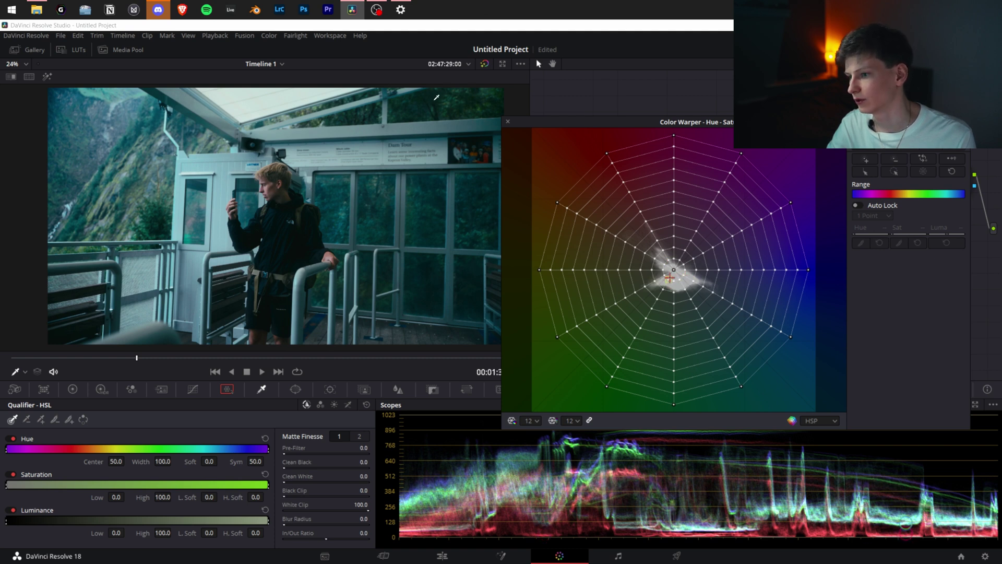
# Move a central Color Warper point to Hue 0.65, Sat 0.12, then redock the panel.
pyautogui.click(669, 282)
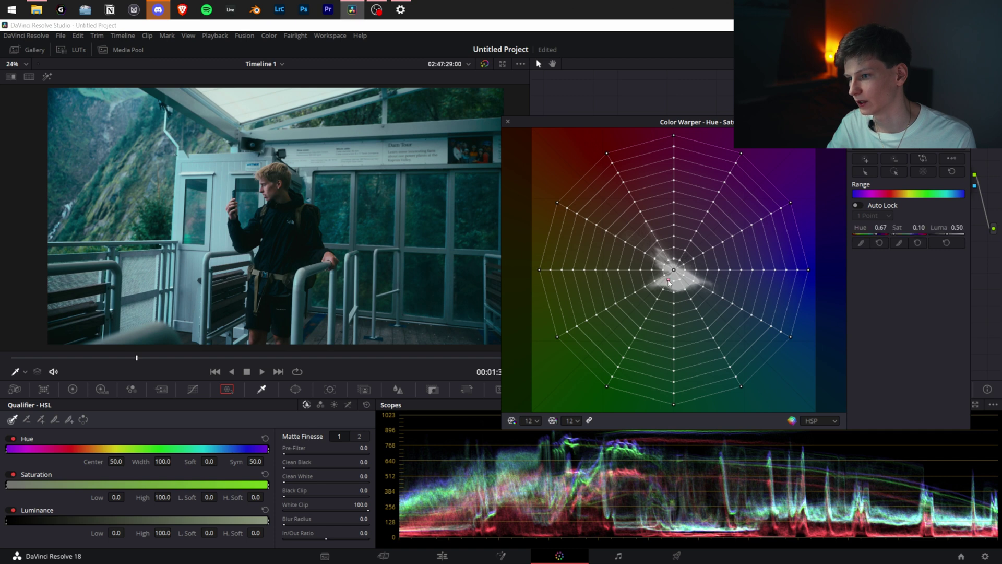
pyautogui.moveTo(670, 283)
pyautogui.mouseDown()
pyautogui.moveTo(658, 311)
pyautogui.moveTo(663, 297)
pyautogui.mouseUp()
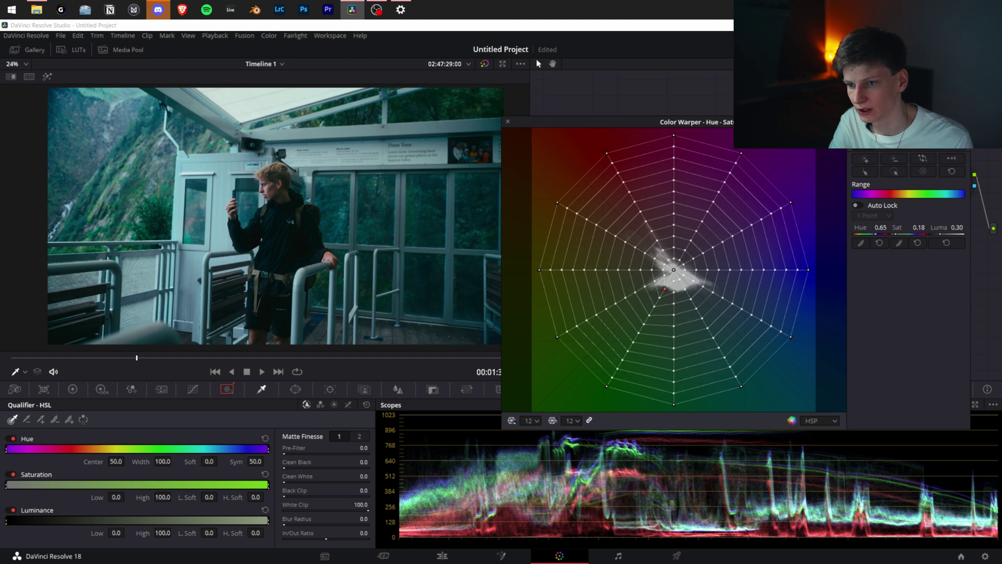
pyautogui.moveTo(664, 291); pyautogui.dragTo(669, 281)
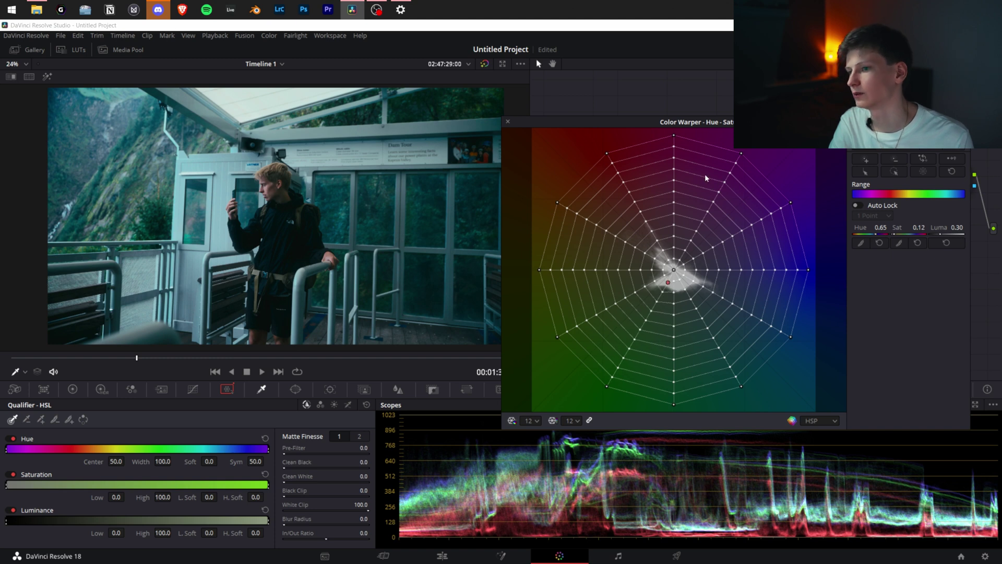
pyautogui.click(508, 123)
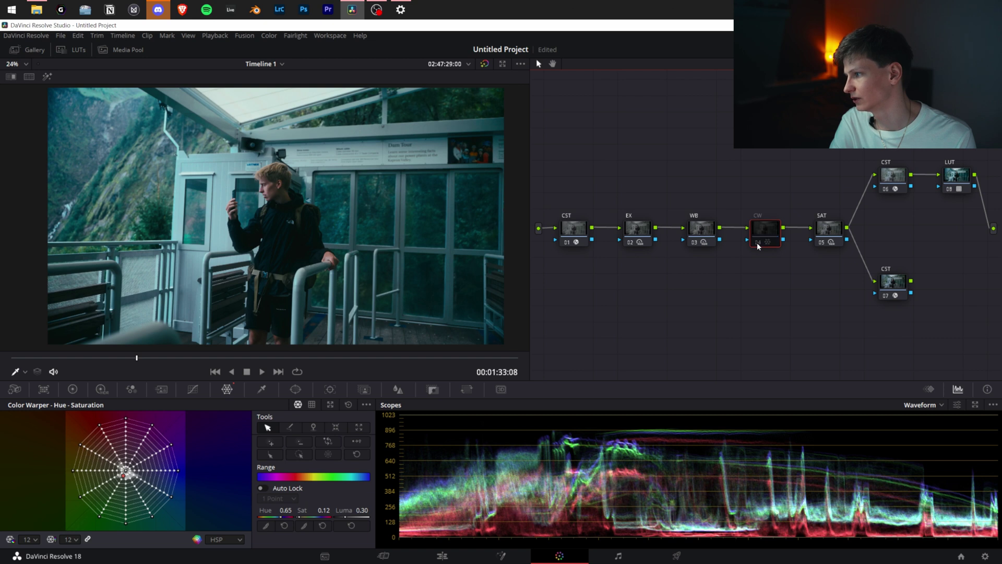
pyautogui.scroll(-1, 293, 185)
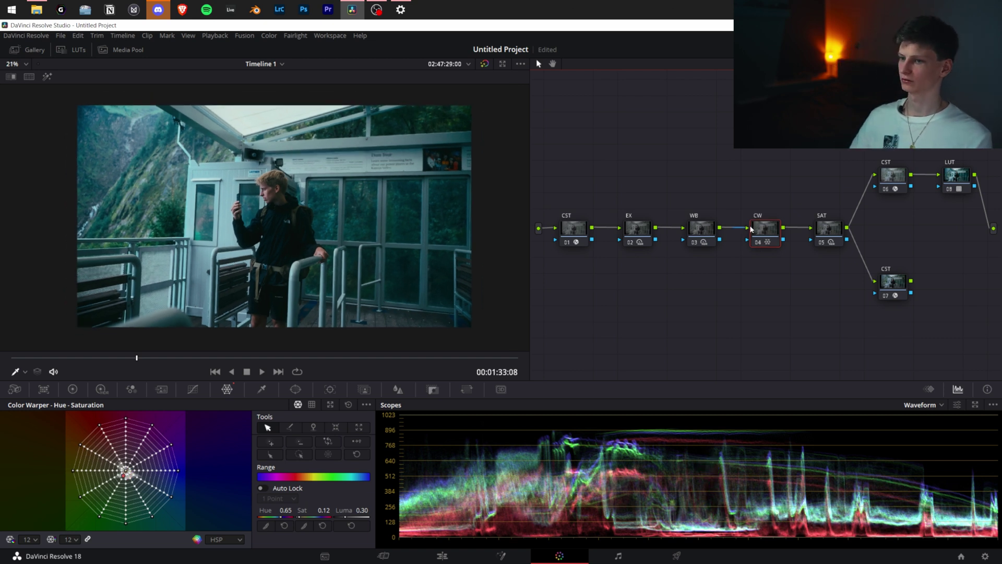
pyautogui.hotkey('ctrl', 'd')
pyautogui.hotkey('ctrl', 'd')
pyautogui.hotkey('ctrl', 'd')
pyautogui.hotkey('ctrl', 'd')
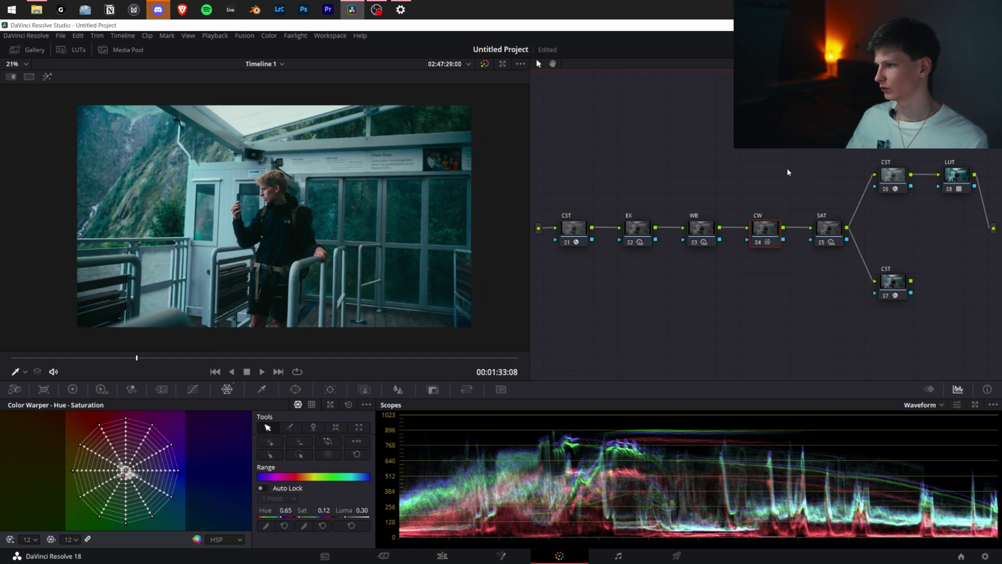
pyautogui.hotkey('ctrl', 'd')
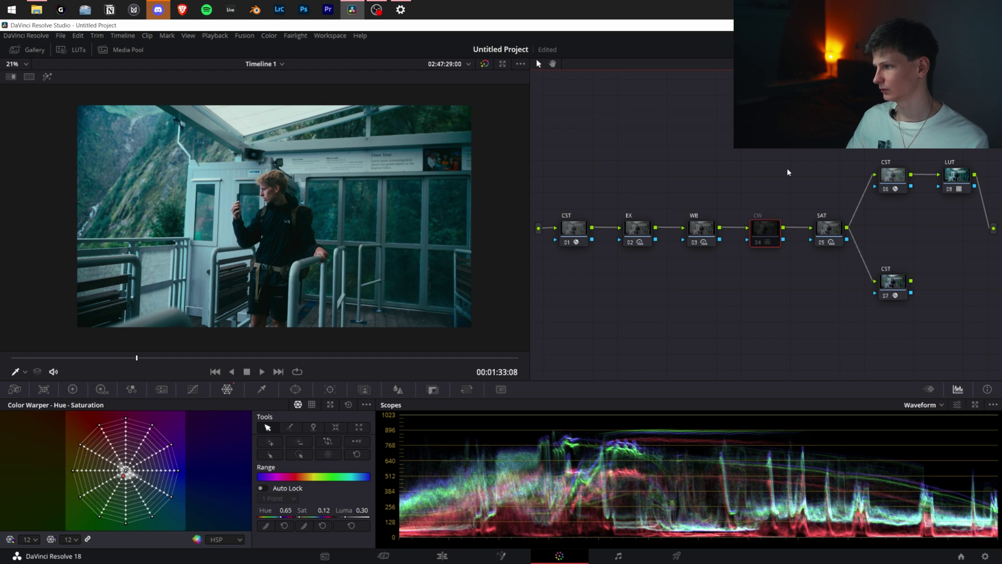
pyautogui.hotkey('ctrl', 'd')
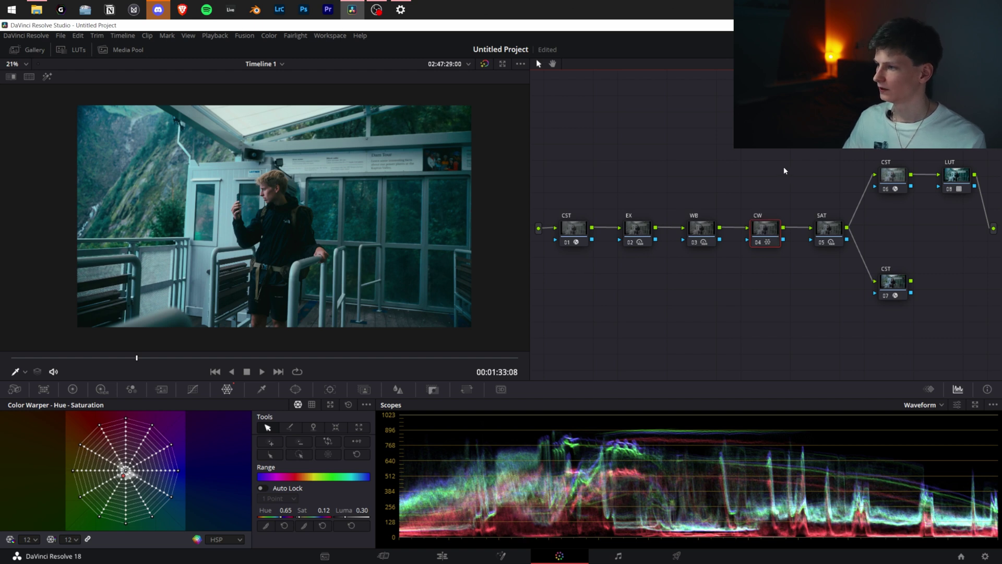
pyautogui.hotkey('shift', 'd')
pyautogui.hotkey('shift', 'd')
pyautogui.hotkey('ctrl', 'd')
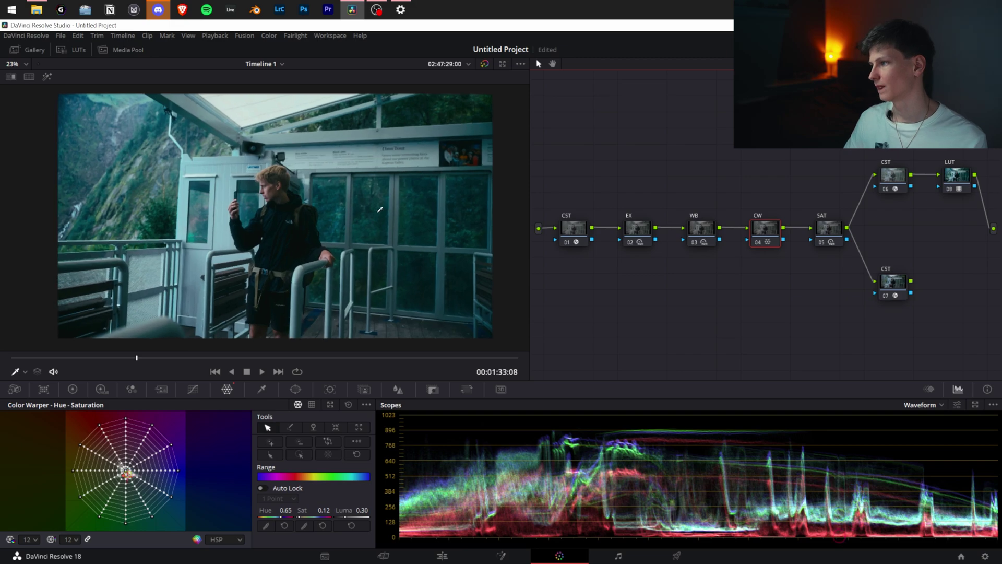